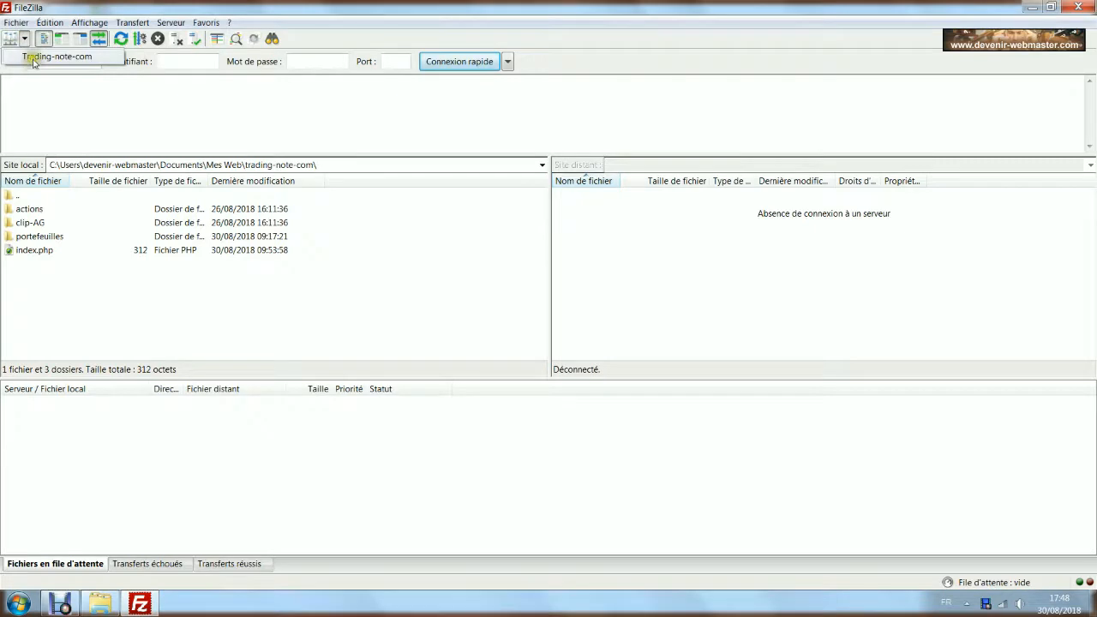
Connect to the saved site Trading-note-com and upload the local index.php file to the remote /www folder.
{"action": "left_click", "coordinate": [34, 60]}
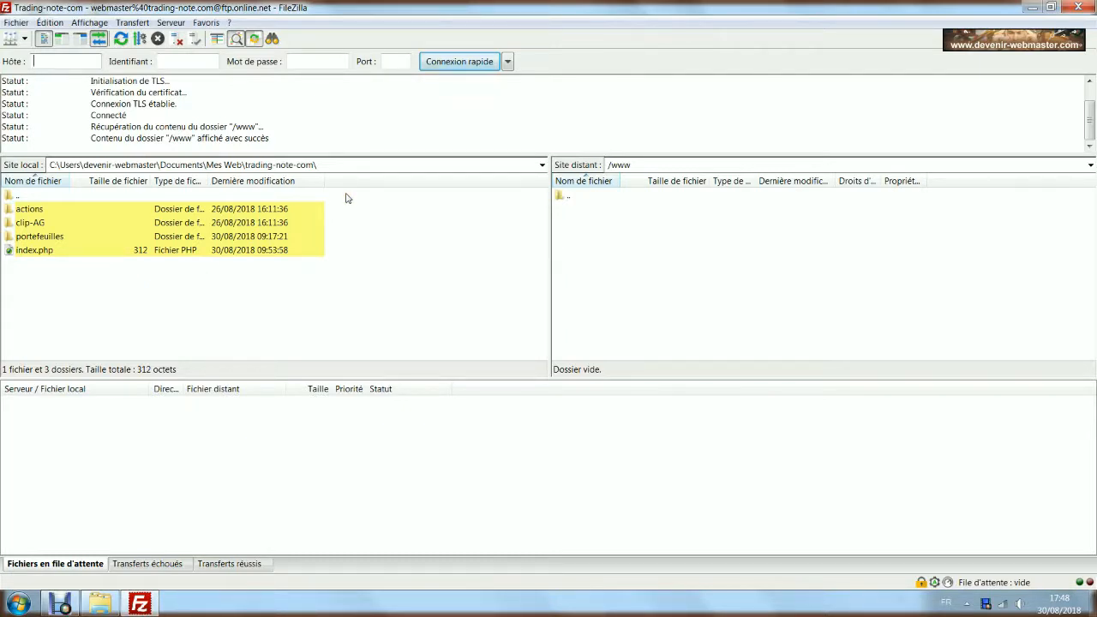
{"action": "left_click", "coordinate": [68, 250]}
{"action": "right_click", "coordinate": [68, 251]}
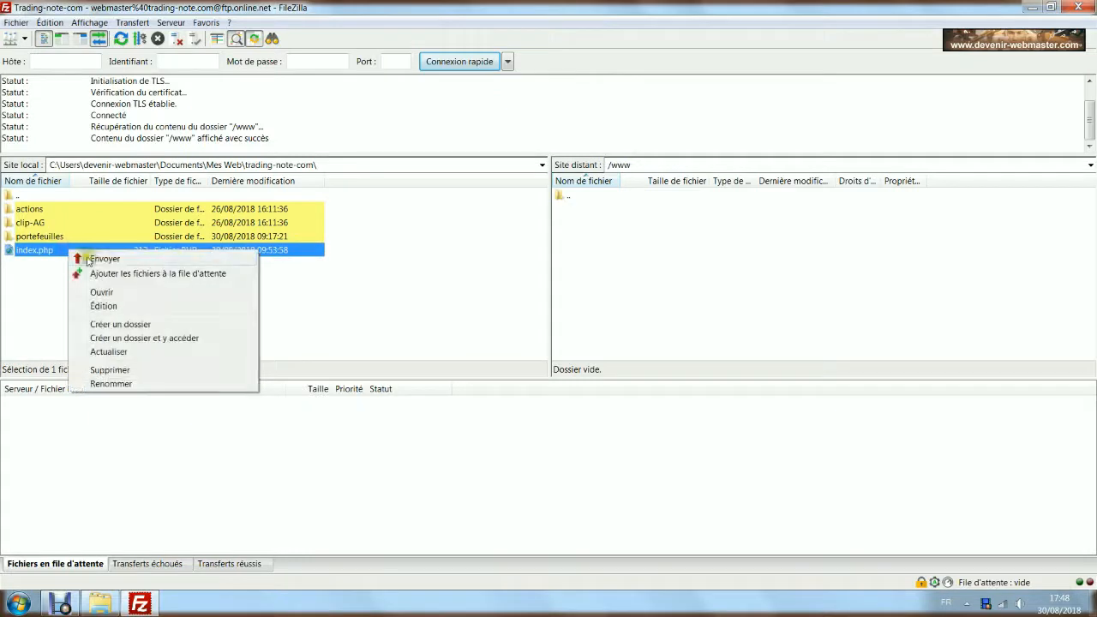
{"action": "left_click", "coordinate": [104, 259]}
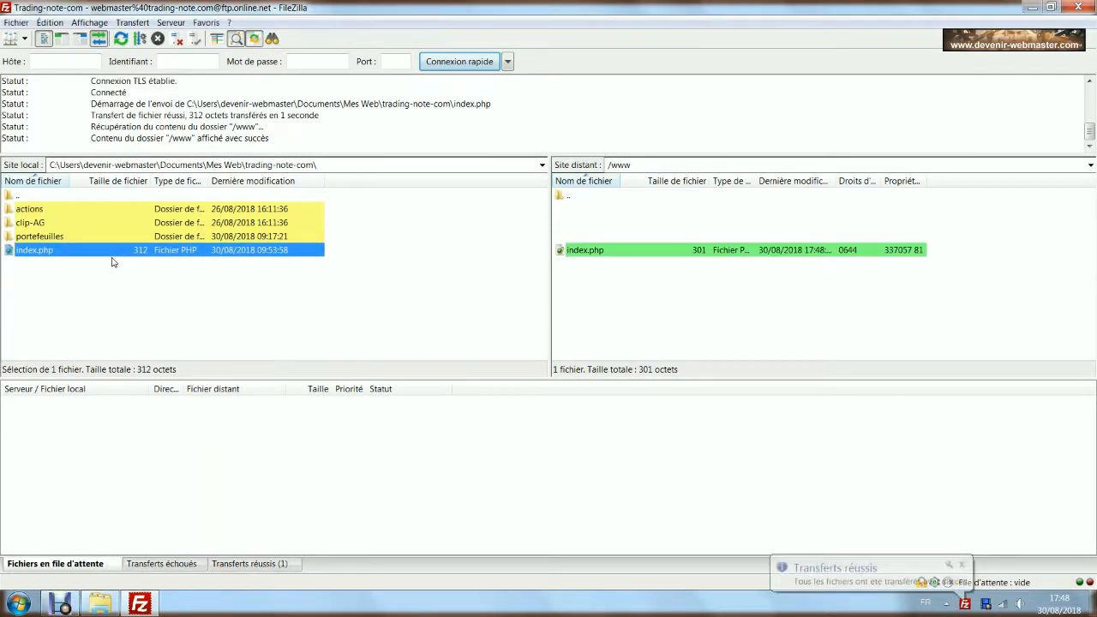
Add the local folders actions, clip-AG and portefeuilles to the transfer queue and process the queue.
{"action": "left_click", "coordinate": [92, 209]}
{"action": "left_click", "coordinate": [86, 223], "text": "ctrl"}
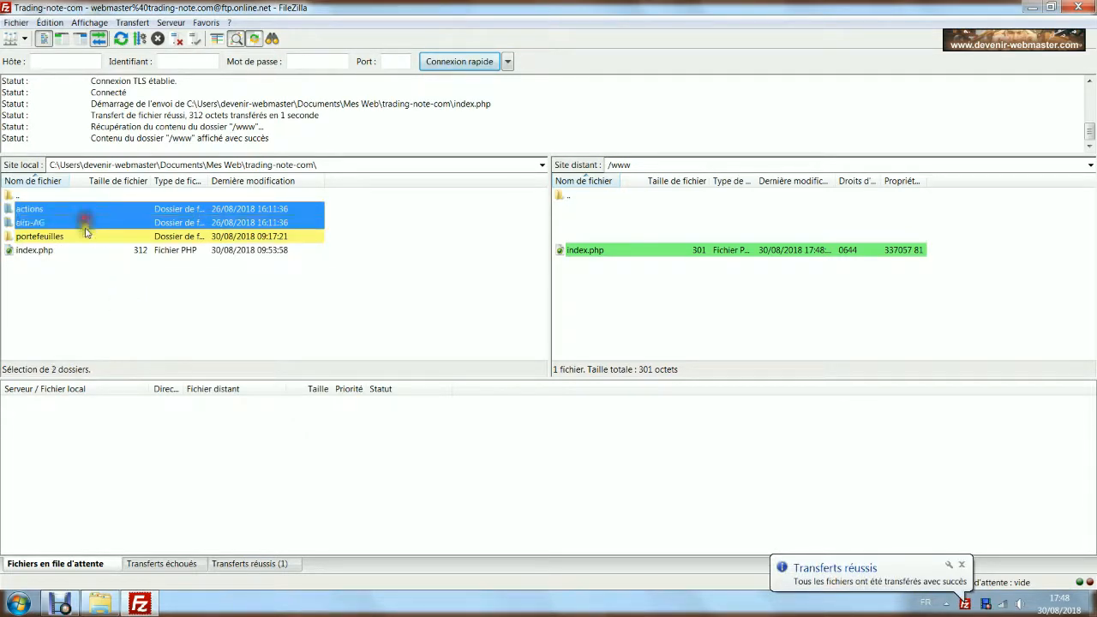
{"action": "left_click", "coordinate": [89, 238], "text": "ctrl"}
{"action": "right_click", "coordinate": [88, 238]}
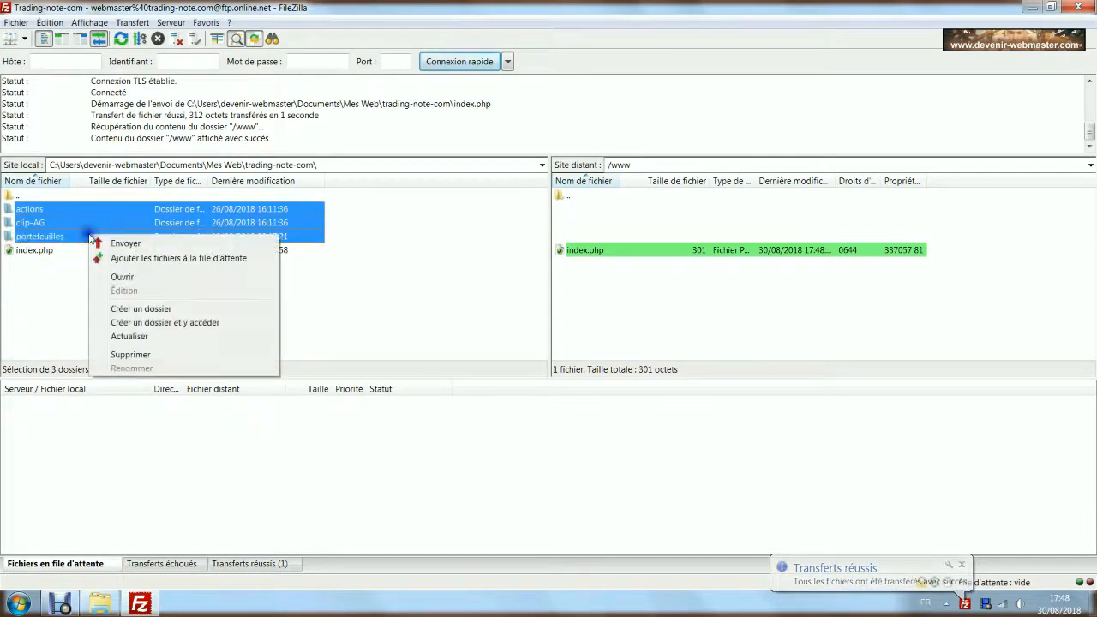
{"action": "left_click", "coordinate": [150, 259]}
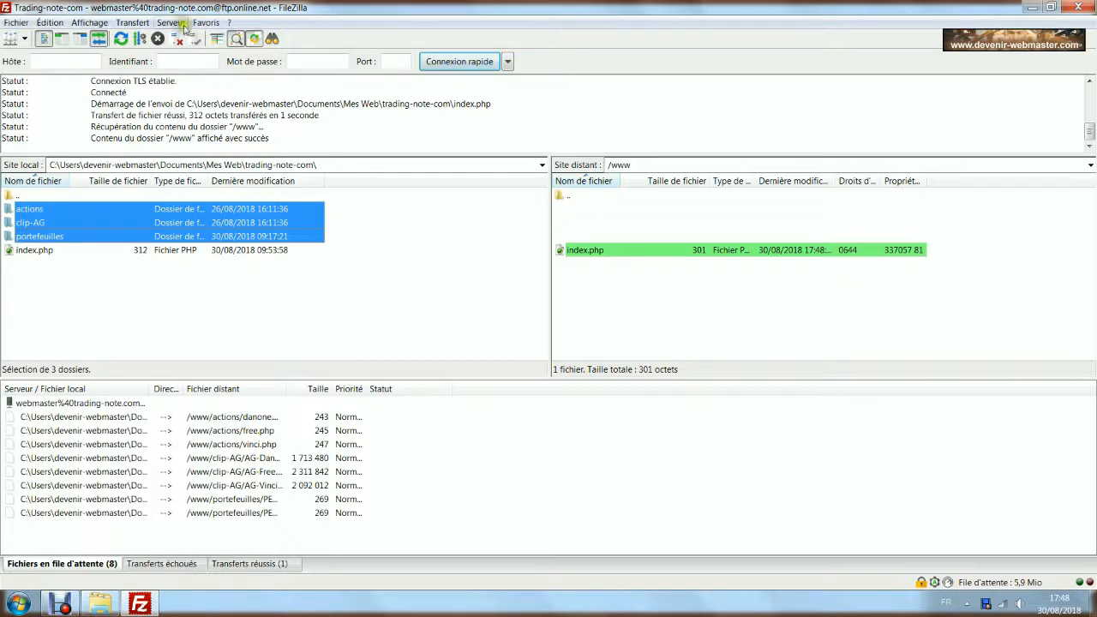
{"action": "left_click", "coordinate": [132, 24]}
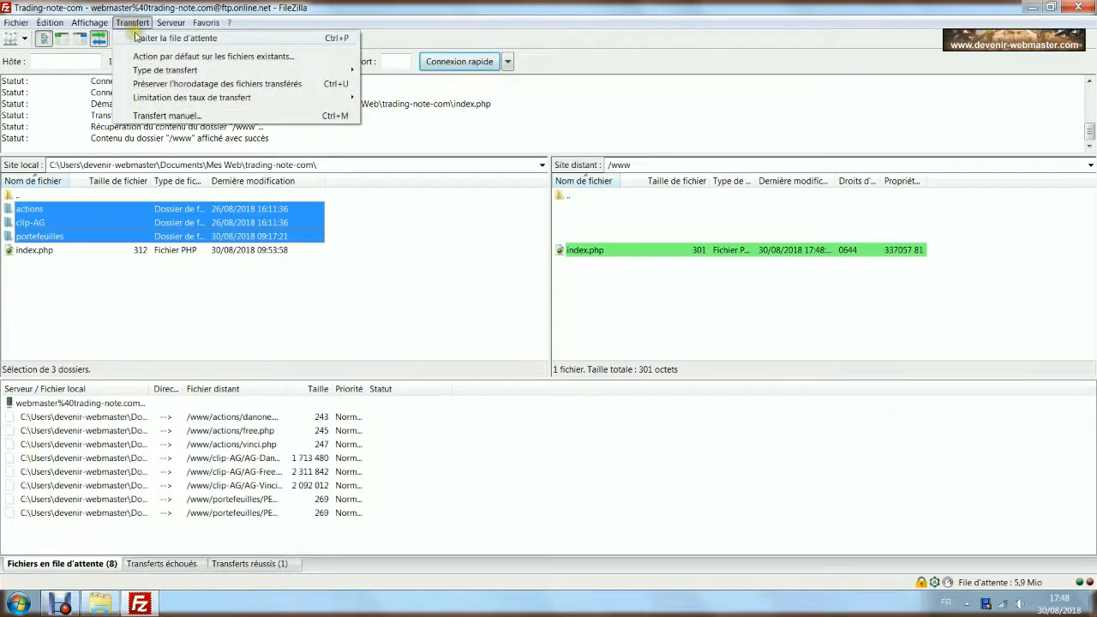
{"action": "left_click", "coordinate": [135, 39]}
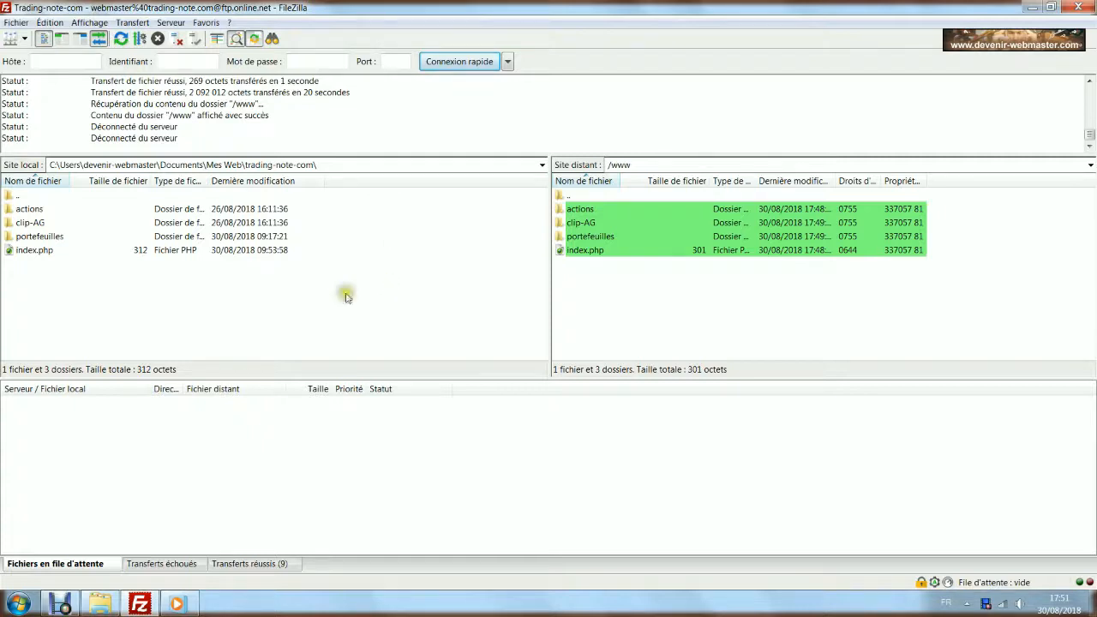
Open the clip-AG folder to compare its local and remote contents.
{"action": "double_click", "coordinate": [8, 222]}
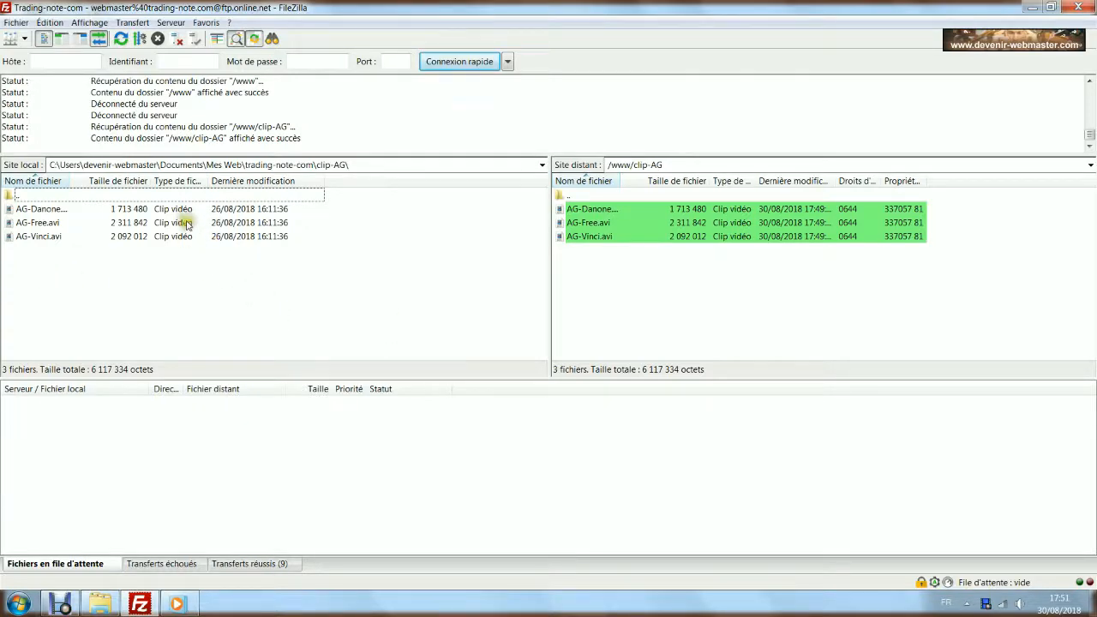
{"action": "left_click", "coordinate": [1032, 8]}
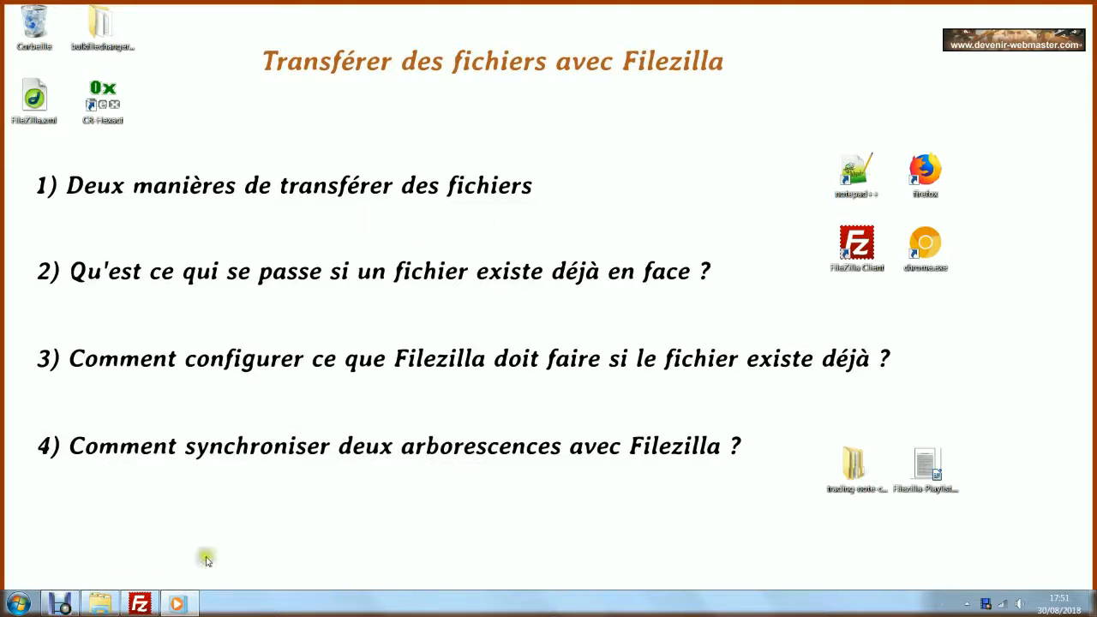
{"action": "left_click", "coordinate": [142, 605]}
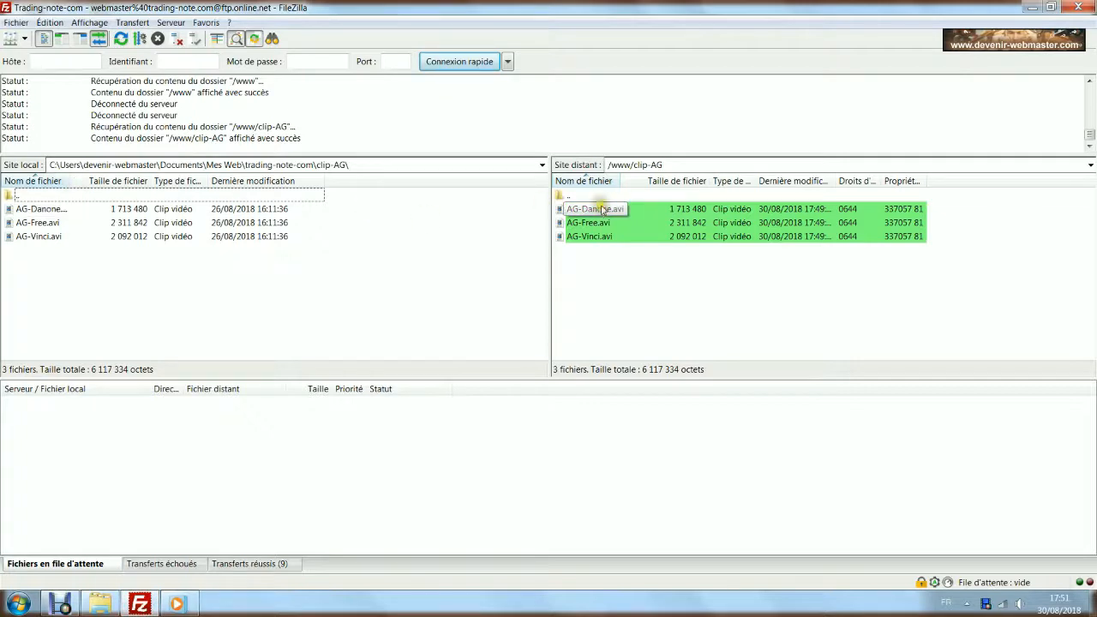
Upload AG-Danone.avi again with the action "Remplacer si la source est plus récente", and show the list of successful transfers.
{"action": "left_click", "coordinate": [47, 211]}
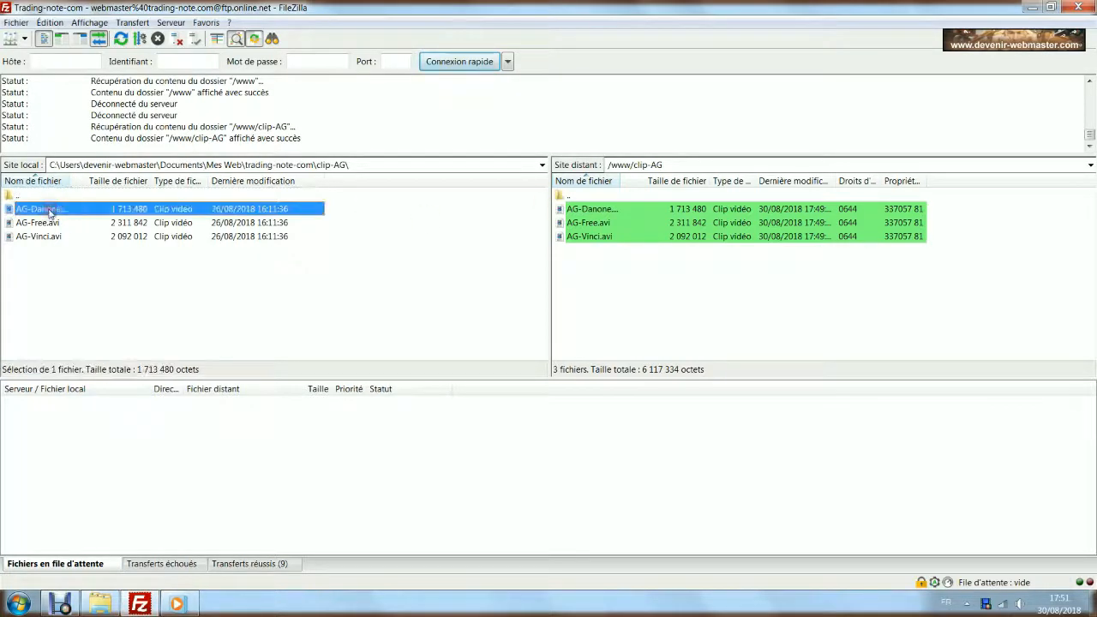
{"action": "right_click", "coordinate": [49, 211]}
{"action": "left_click", "coordinate": [69, 217]}
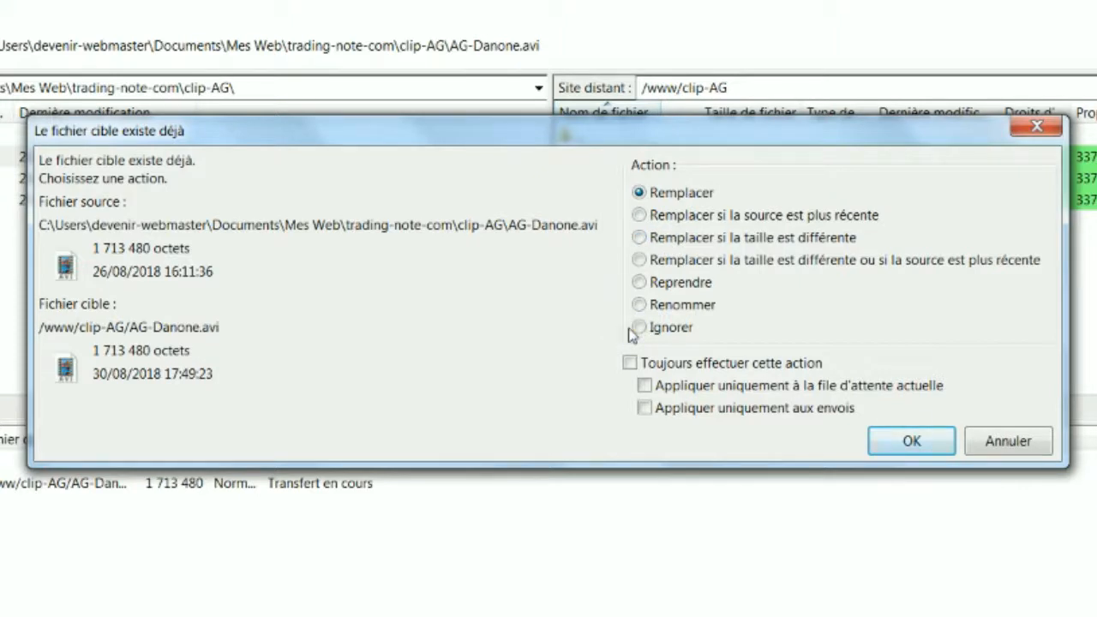
{"action": "left_click", "coordinate": [640, 215]}
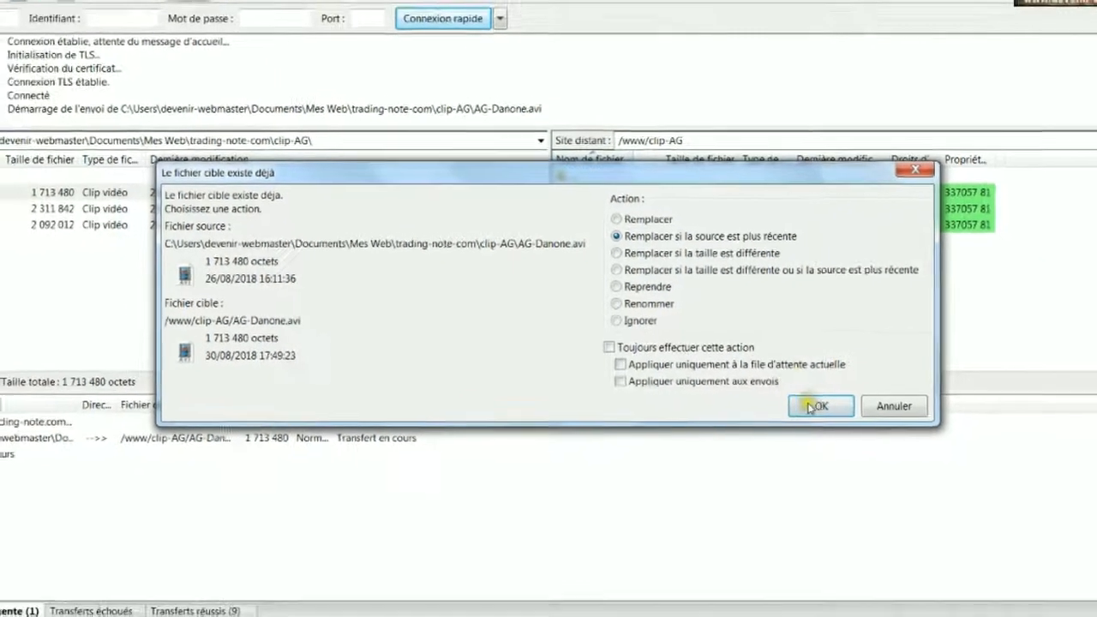
{"action": "left_click", "coordinate": [810, 406]}
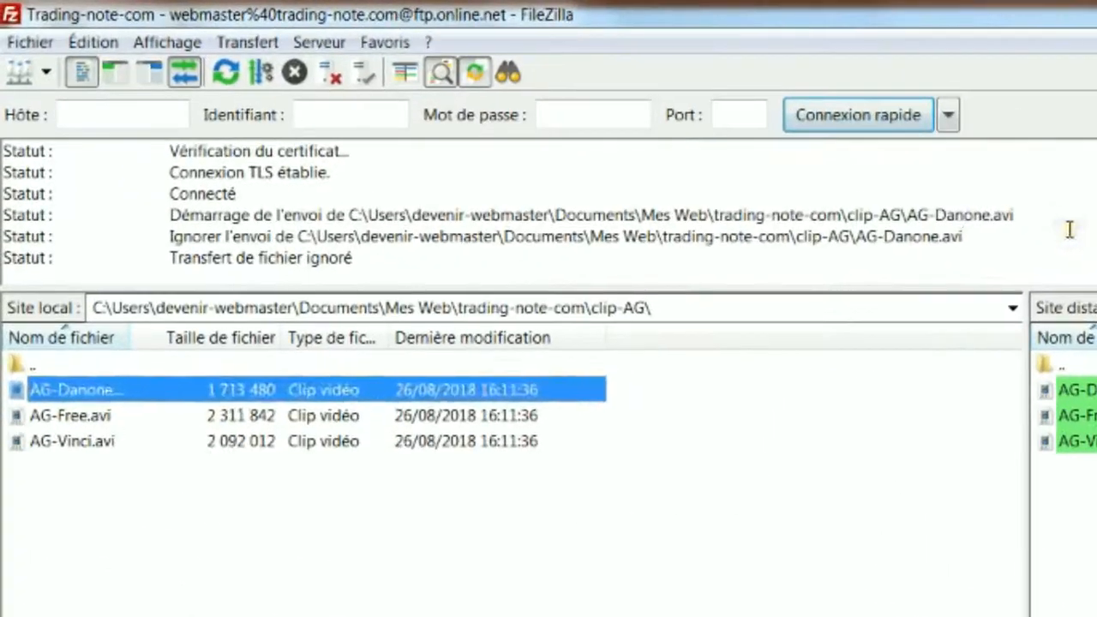
{"action": "left_click", "coordinate": [794, 171]}
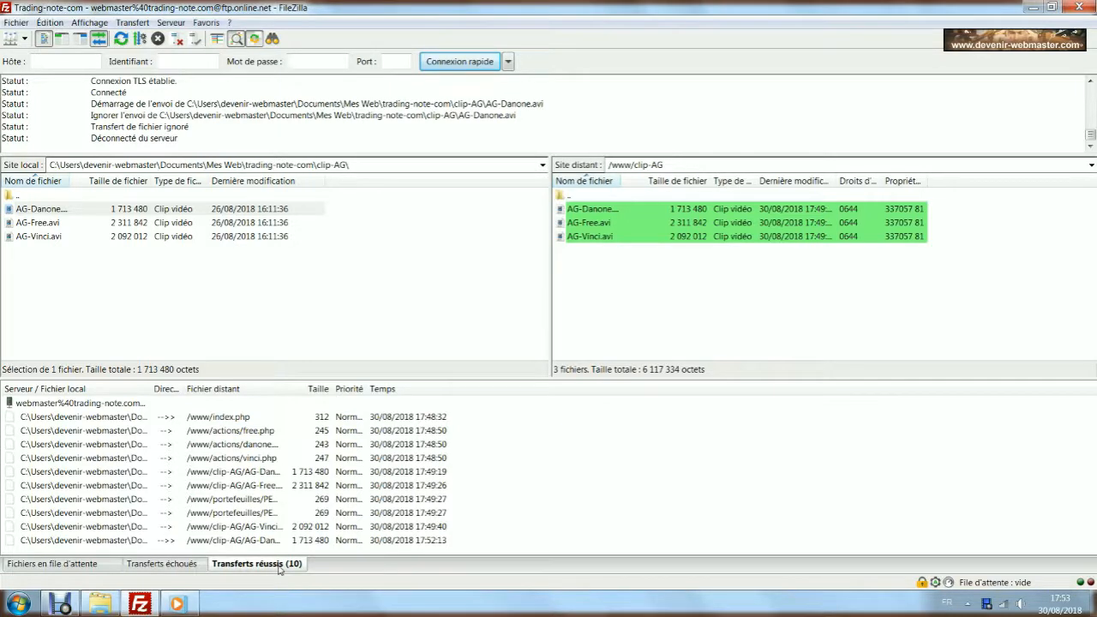
{"action": "left_click", "coordinate": [70, 297]}
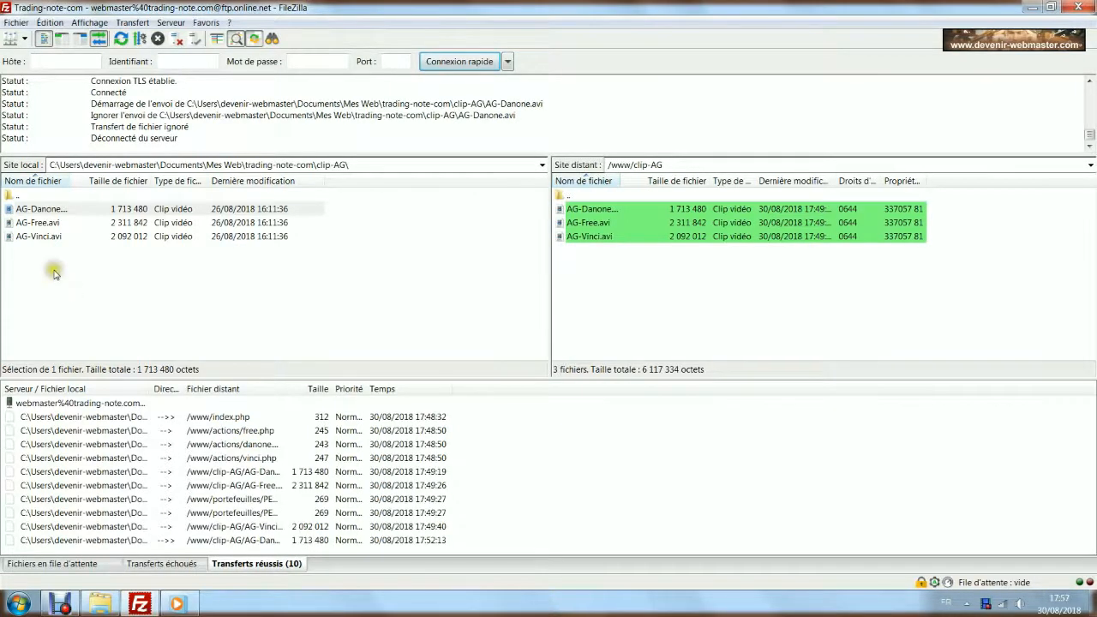
{"action": "left_click", "coordinate": [43, 209]}
{"action": "right_click", "coordinate": [47, 209]}
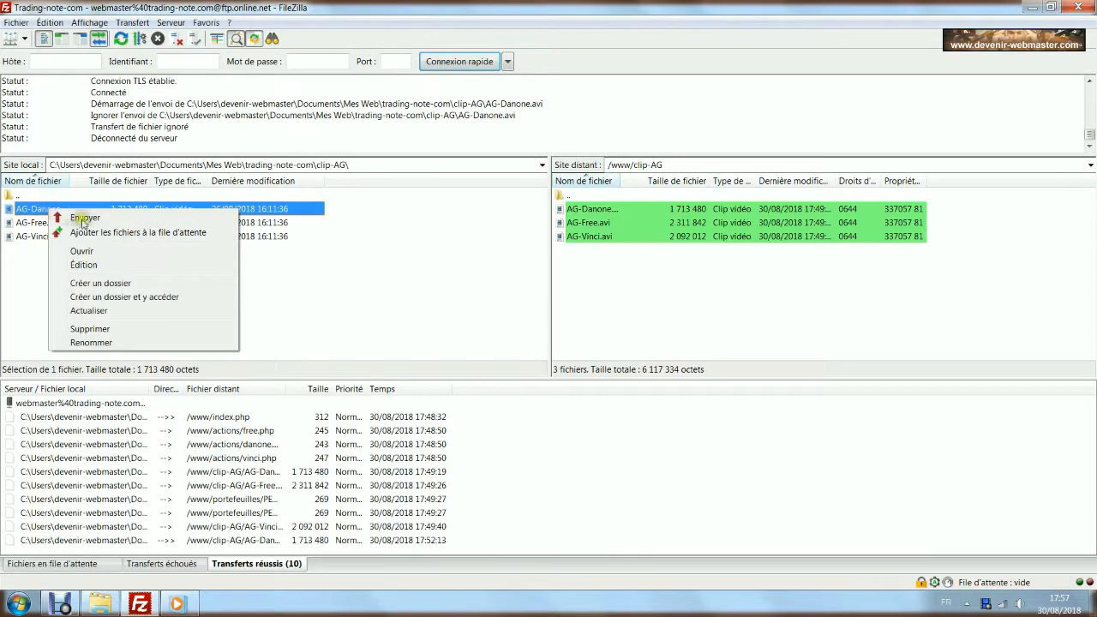
{"action": "left_click", "coordinate": [84, 219]}
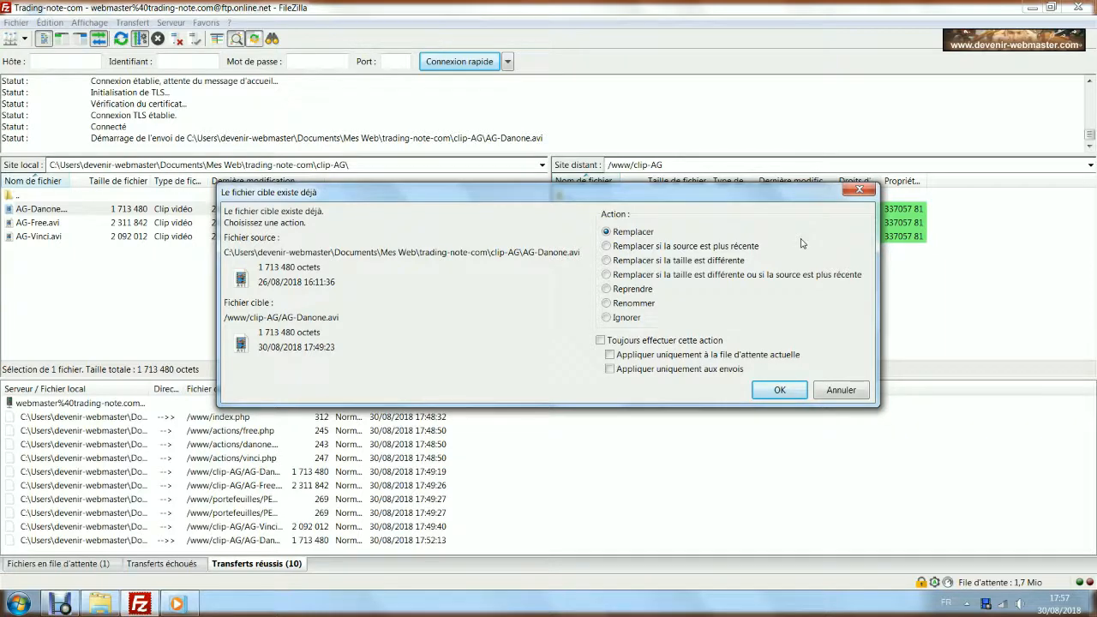
{"action": "left_click", "coordinate": [839, 390]}
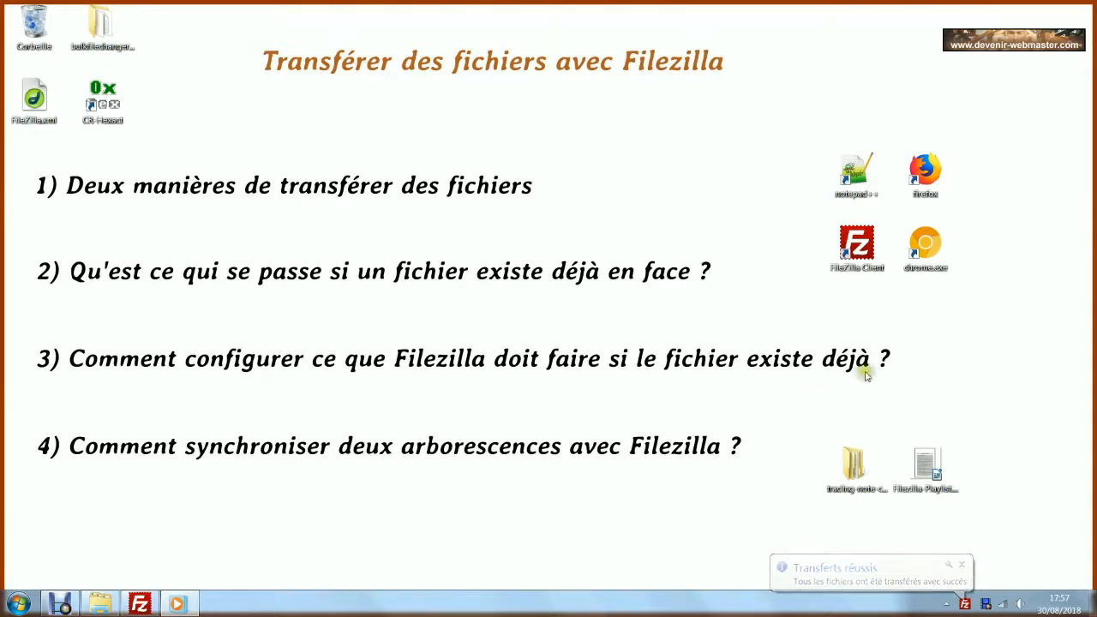
{"action": "left_click", "coordinate": [156, 602]}
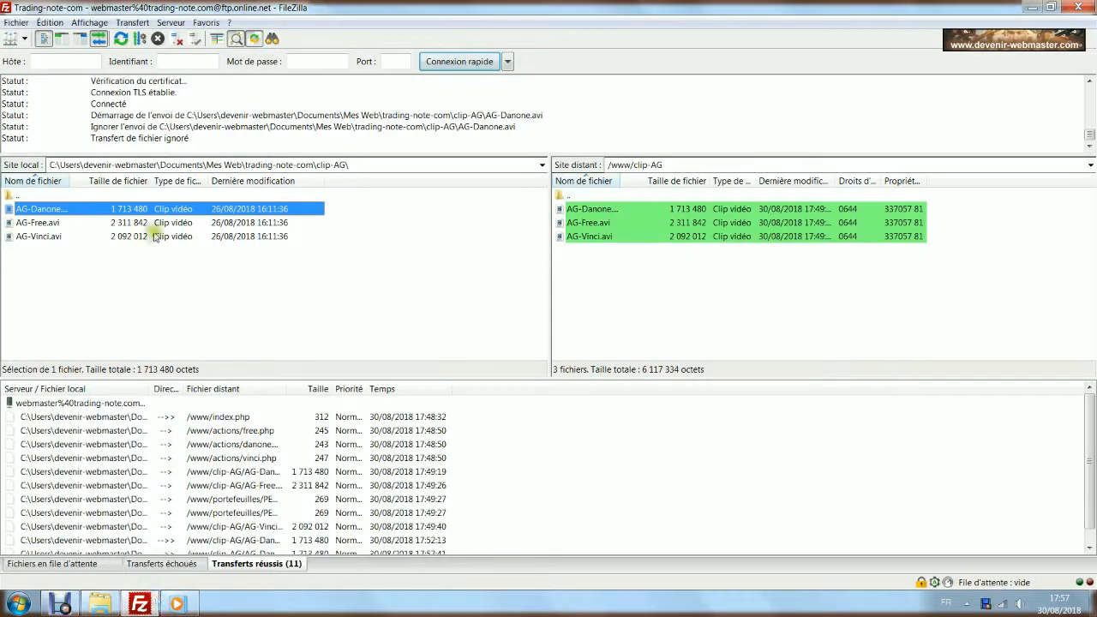
Try to upload AG-Danone.avi with "Remplacer si la source est plus récente" and "Toujours effectuer cette action" enabled, and cancel the existing-file dialog.
{"action": "right_click", "coordinate": [108, 210]}
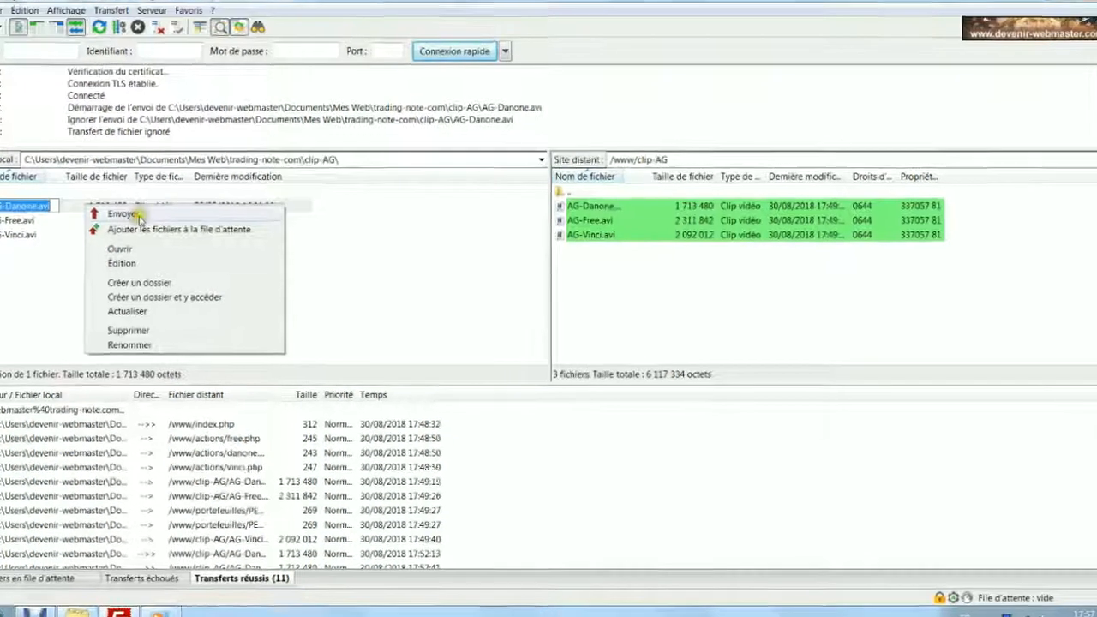
{"action": "left_click", "coordinate": [142, 216]}
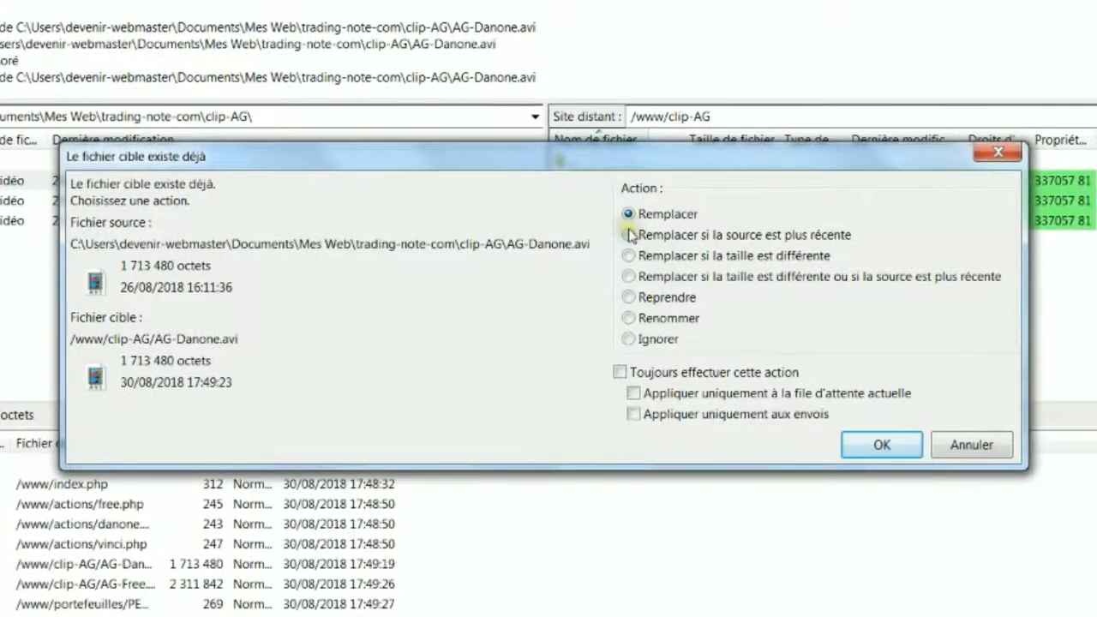
{"action": "left_click", "coordinate": [629, 235]}
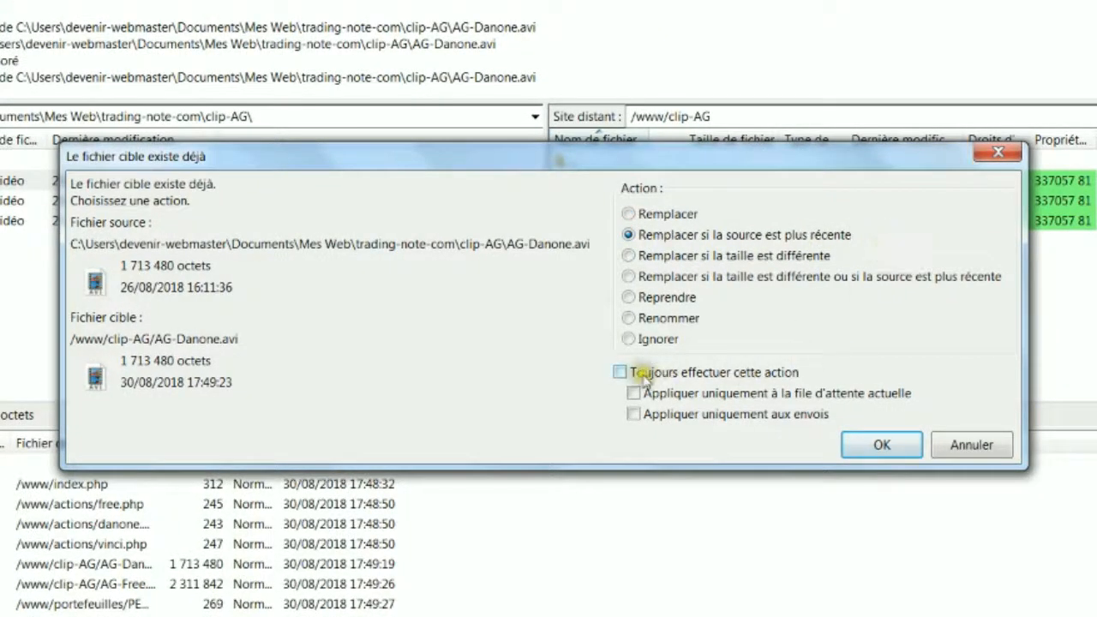
{"action": "left_click", "coordinate": [620, 373]}
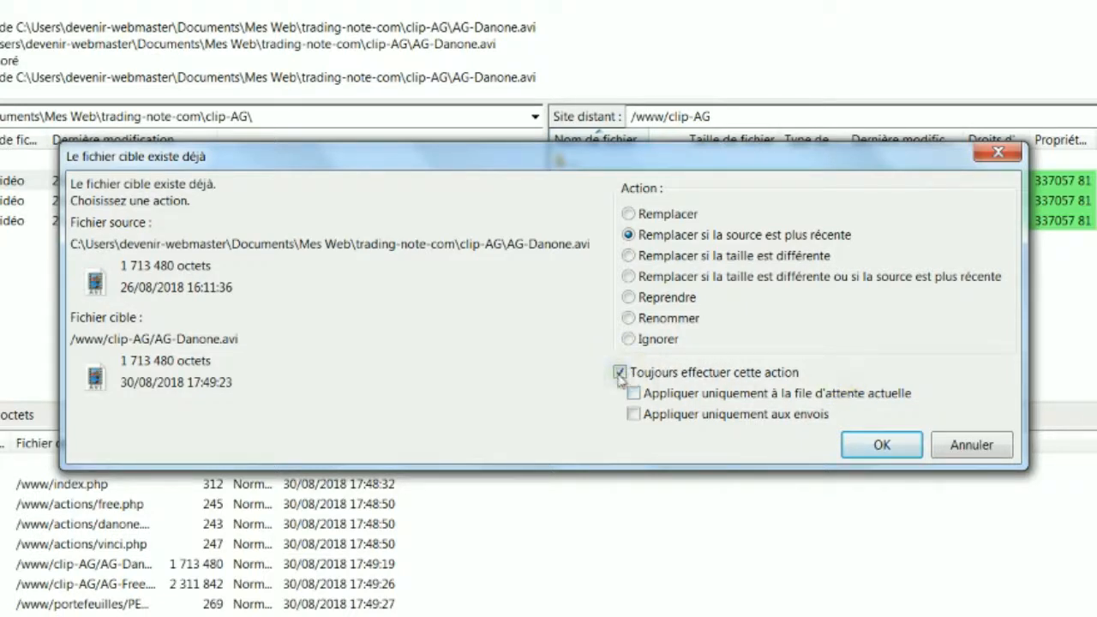
{"action": "left_click", "coordinate": [882, 445]}
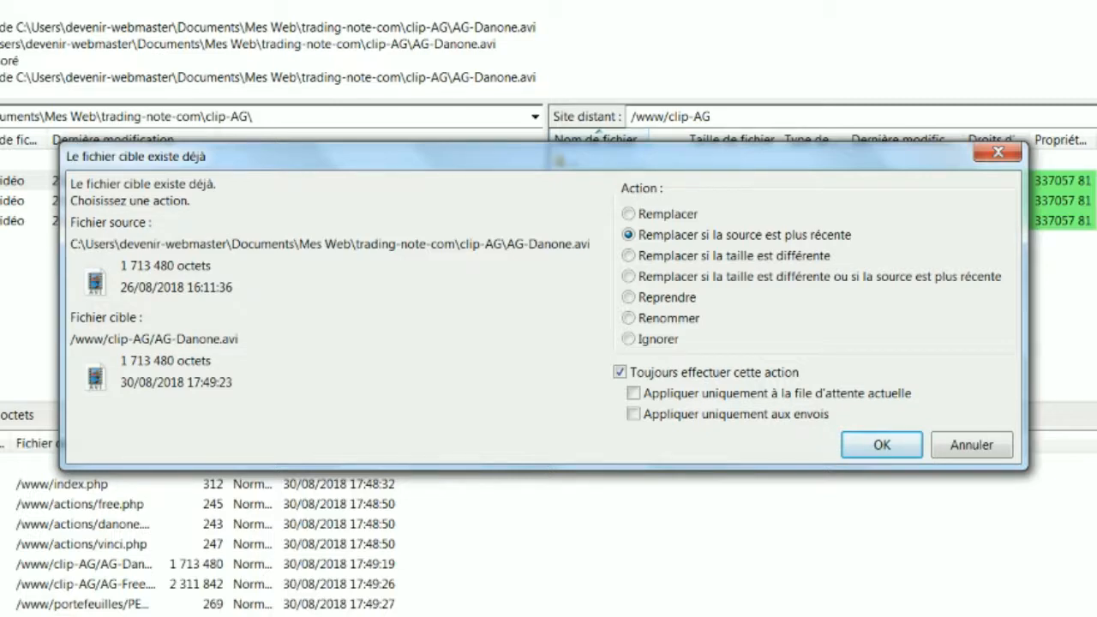
{"action": "left_click", "coordinate": [978, 446]}
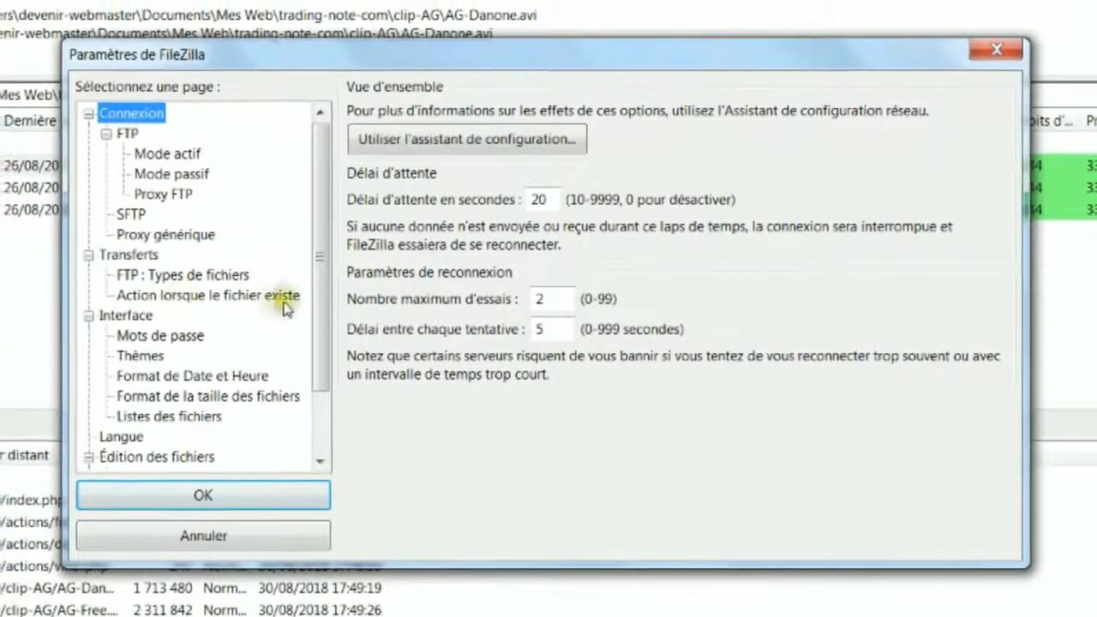
Set the default action for uploads of existing files to "Remplacer le fichier si la source est plus récente" and save the settings.
{"action": "left_click", "coordinate": [212, 295]}
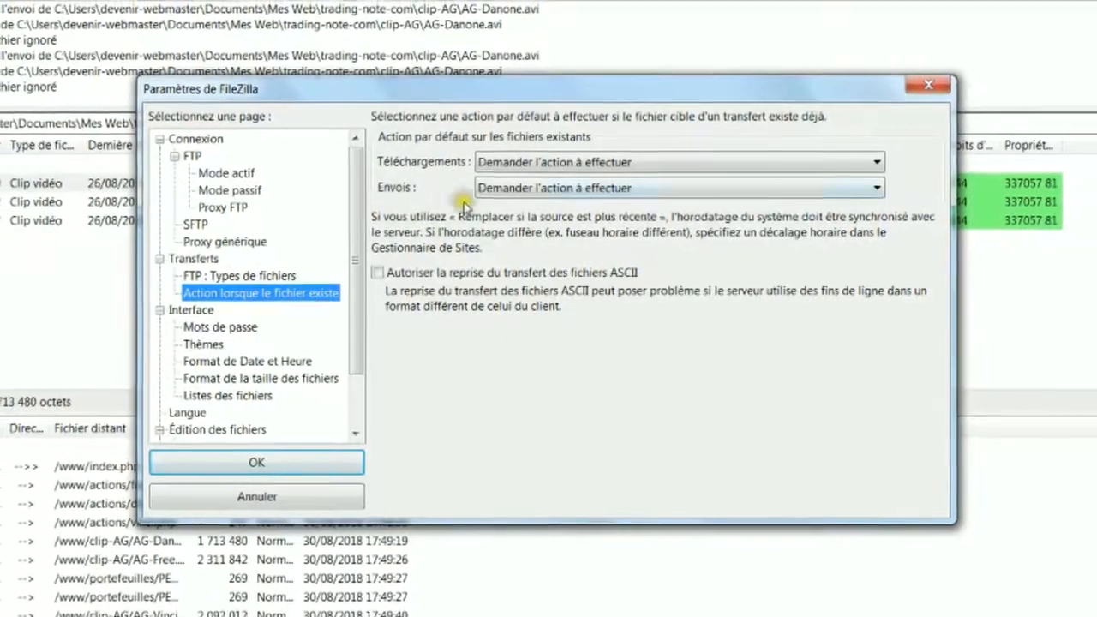
{"action": "left_click", "coordinate": [523, 186]}
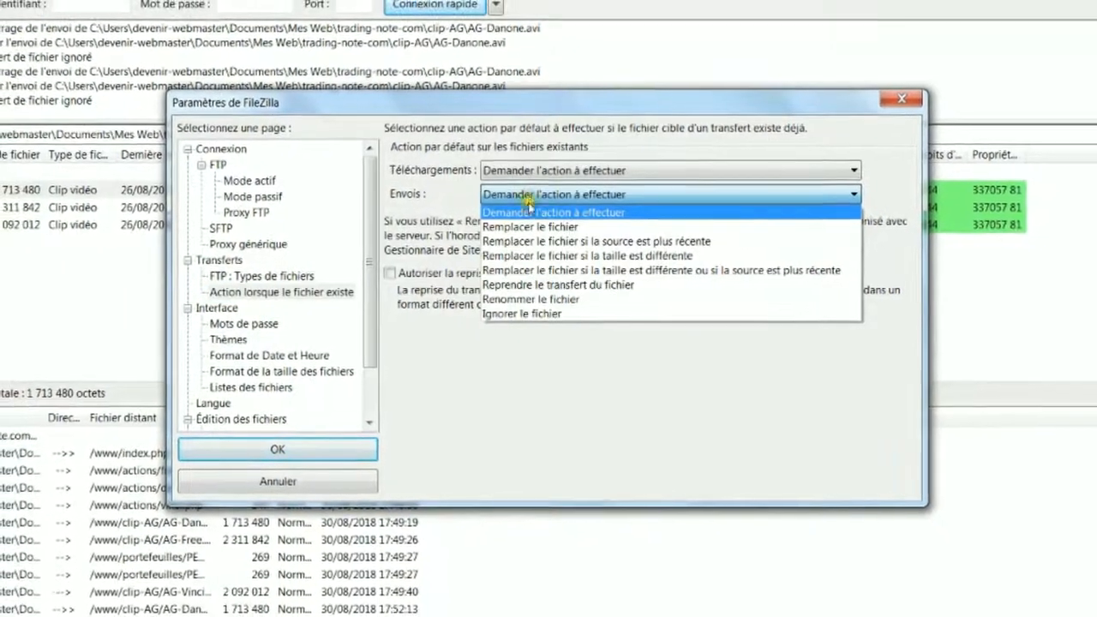
{"action": "left_click", "coordinate": [542, 244]}
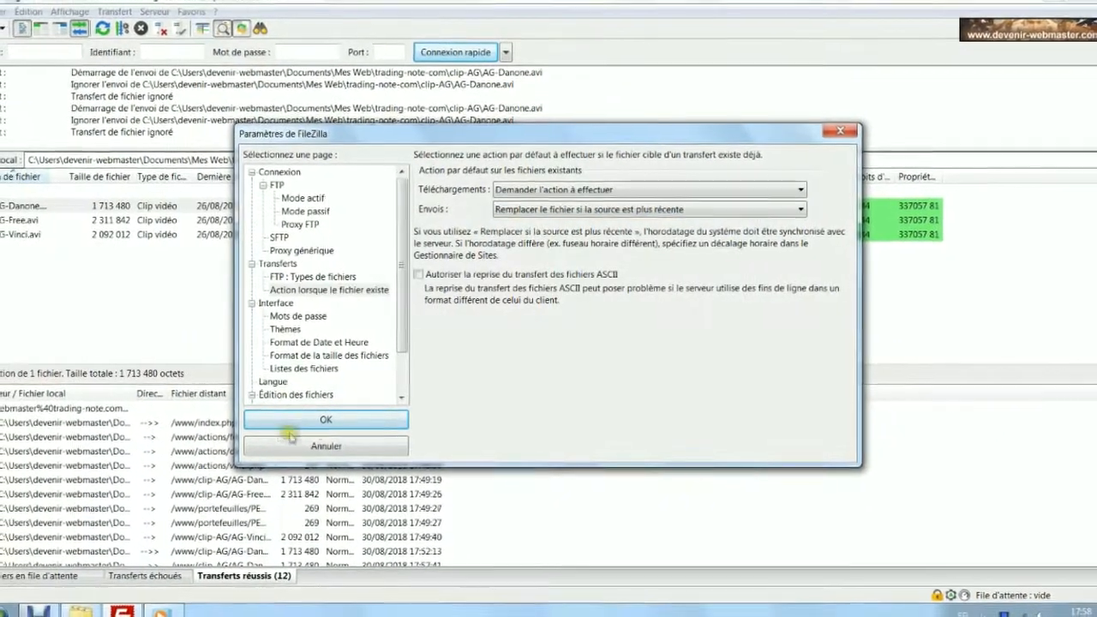
{"action": "left_click", "coordinate": [332, 417]}
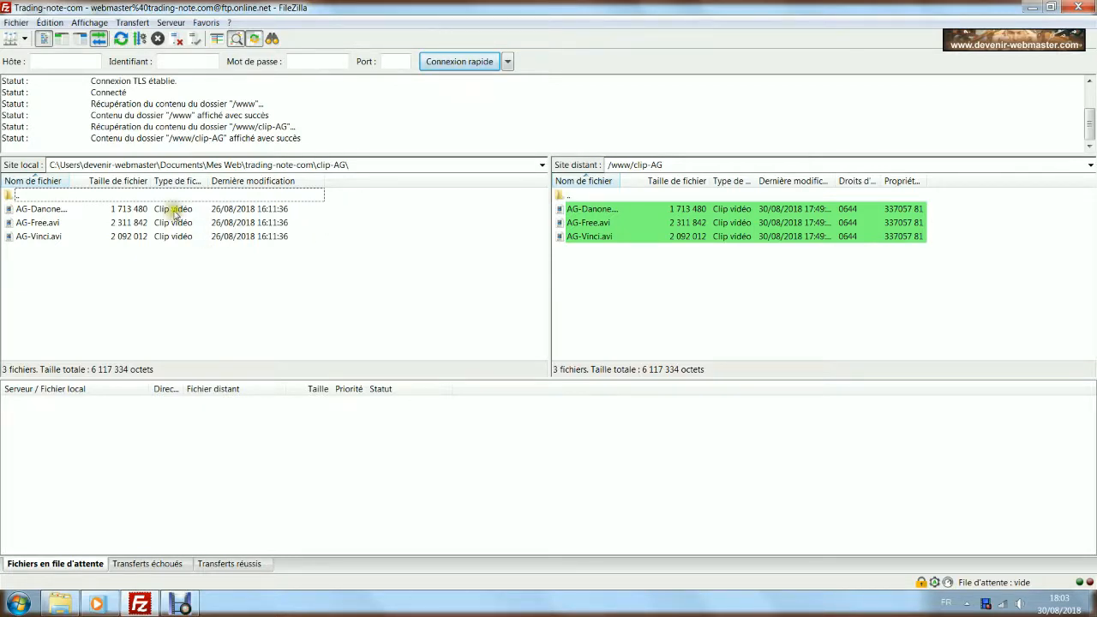
Review the default download and upload actions for existing files in the program settings, and close the settings without changes.
{"action": "left_click", "coordinate": [49, 22]}
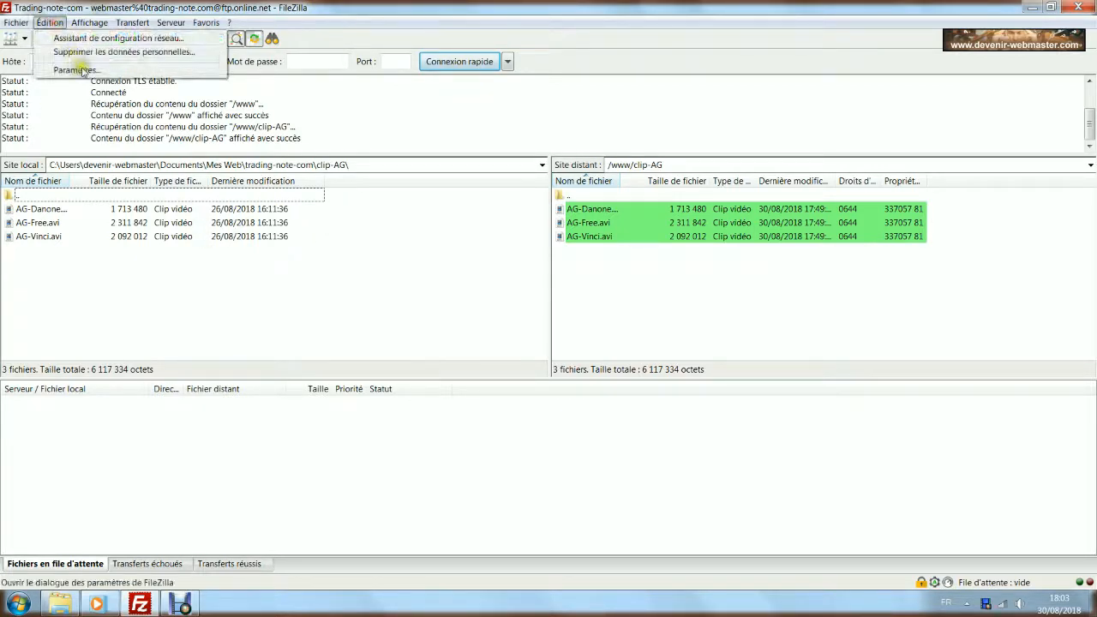
{"action": "left_click", "coordinate": [75, 69]}
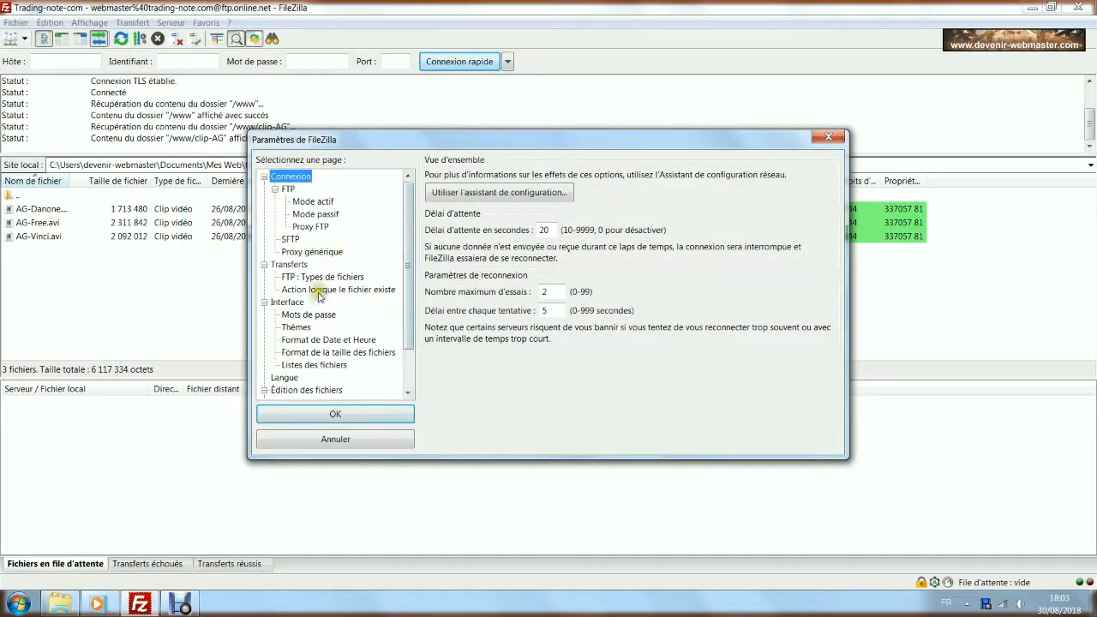
{"action": "left_click", "coordinate": [320, 289]}
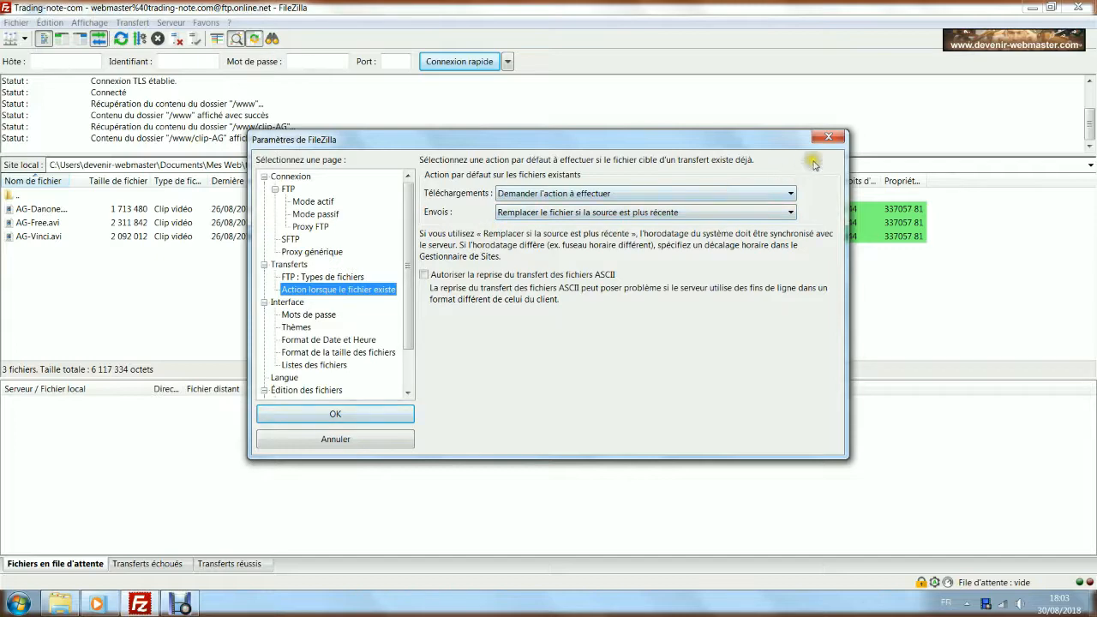
{"action": "left_click", "coordinate": [830, 140]}
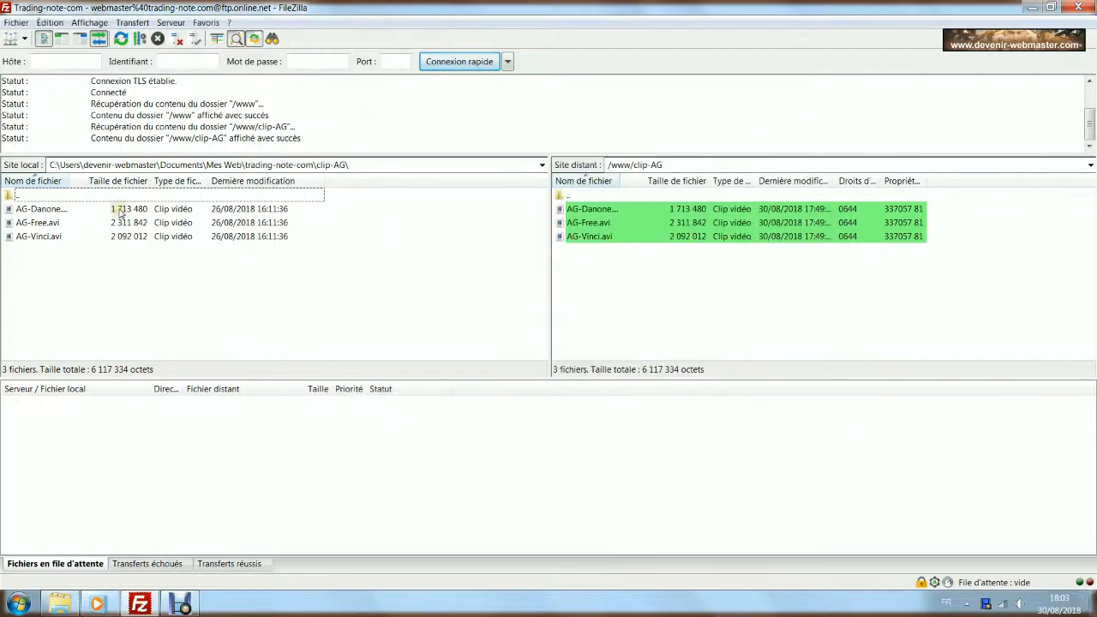
Upload AG-Danone.avi from the local clip-AG folder to /www/clip-AG on the server.
{"action": "left_click", "coordinate": [120, 210]}
{"action": "right_click", "coordinate": [121, 211]}
{"action": "left_click", "coordinate": [154, 218]}
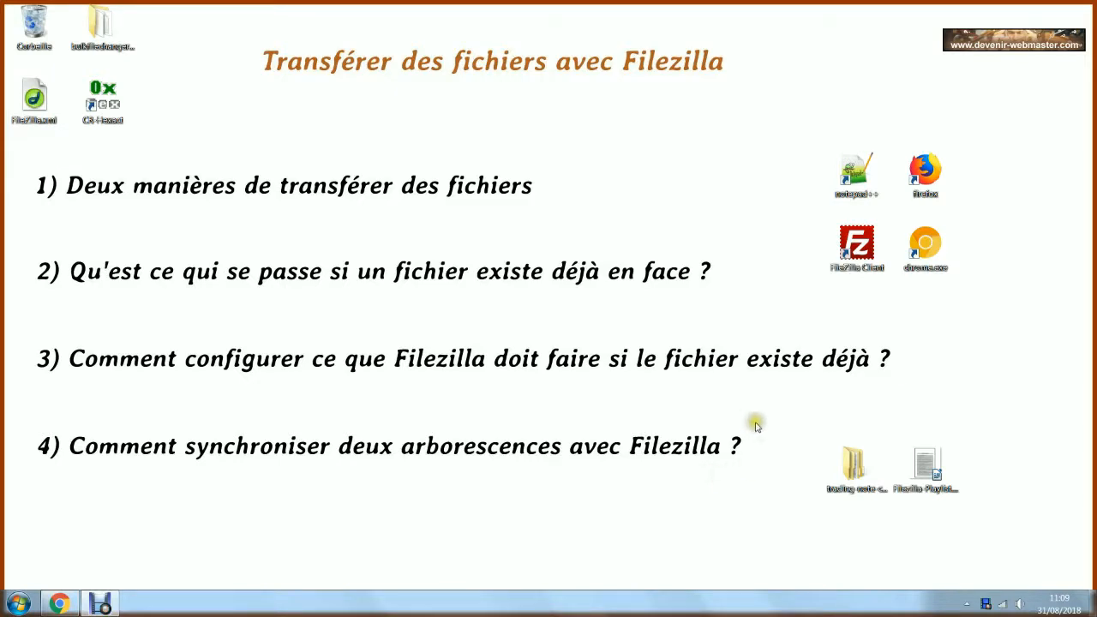
Launch FileZilla and connect to the saved site Trading-note-com.
{"action": "double_click", "coordinate": [859, 257]}
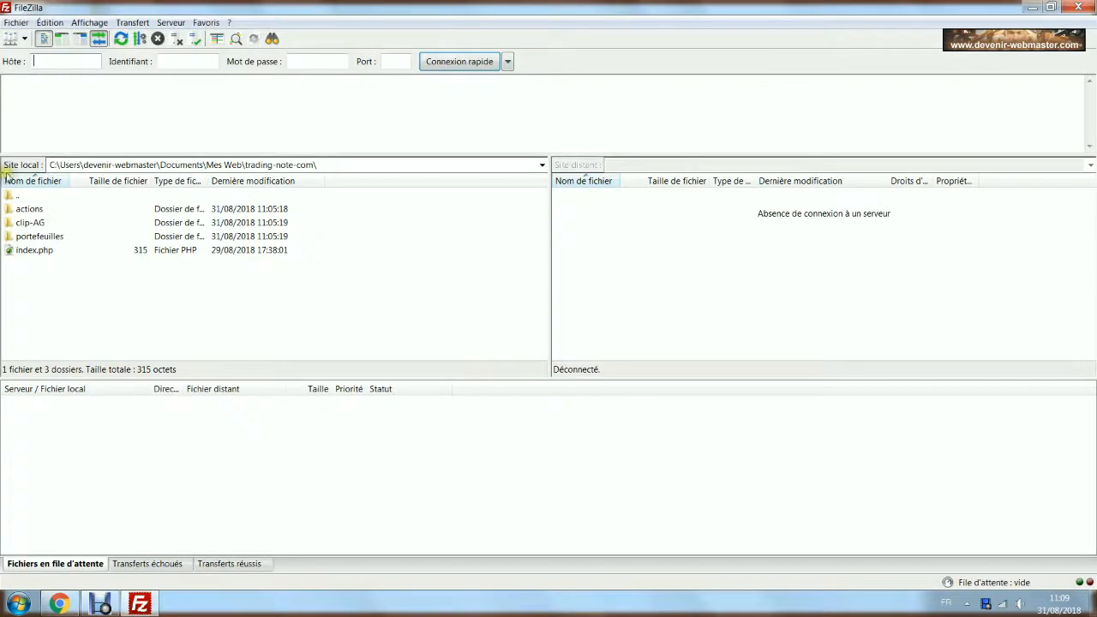
{"action": "left_click", "coordinate": [27, 40]}
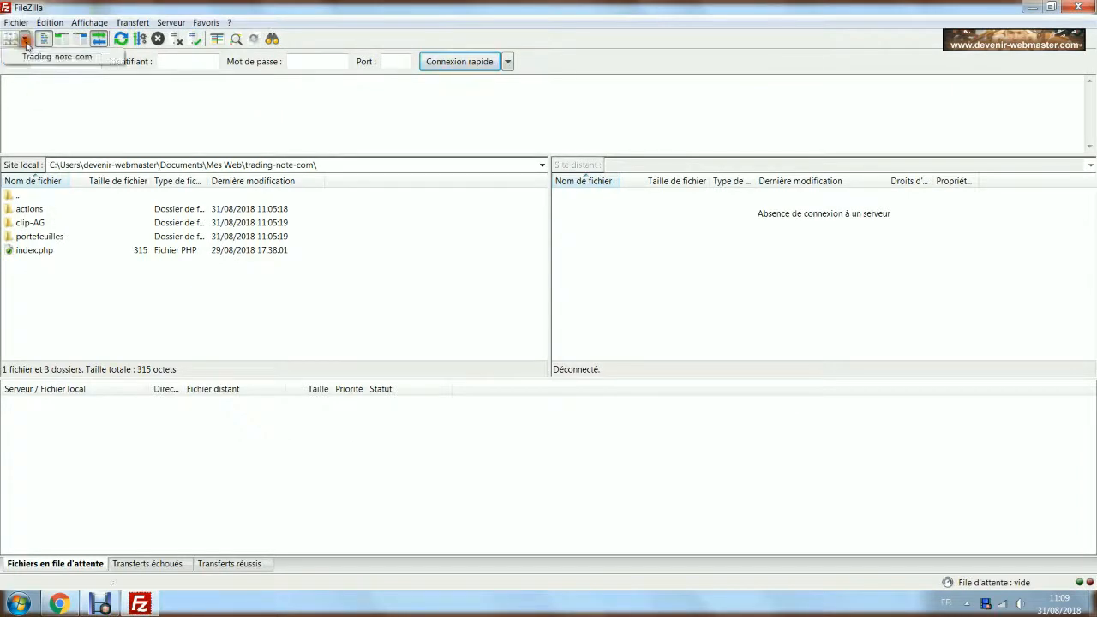
{"action": "left_click", "coordinate": [39, 60]}
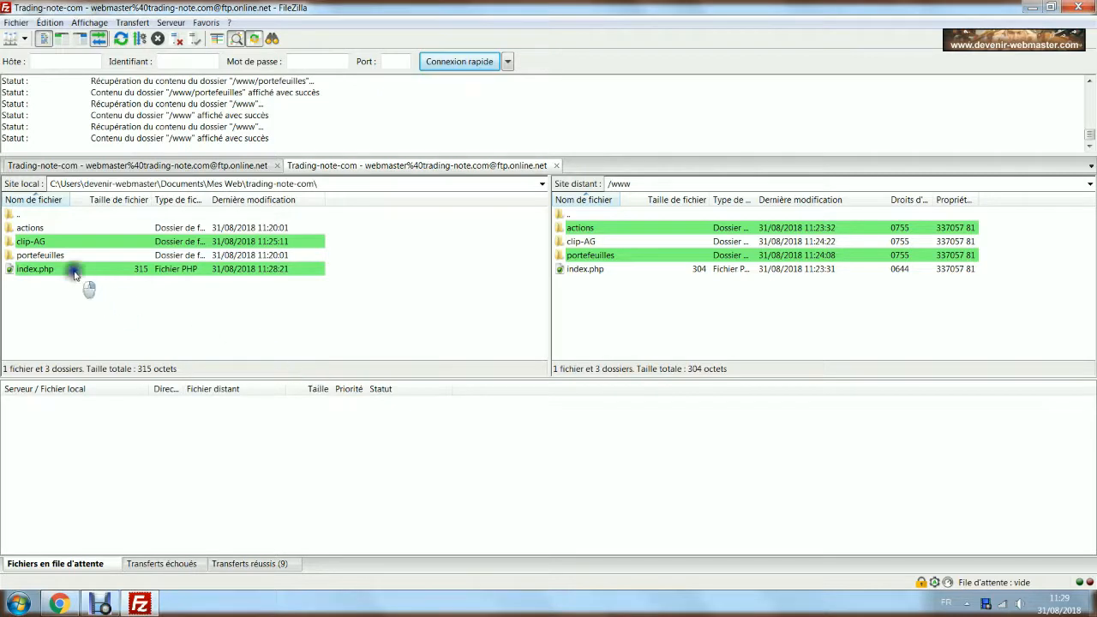
Compare the local and remote contents of the portefeuilles, actions and clip-AG folders, and return to the trading-note-com root.
{"action": "double_click", "coordinate": [26, 255]}
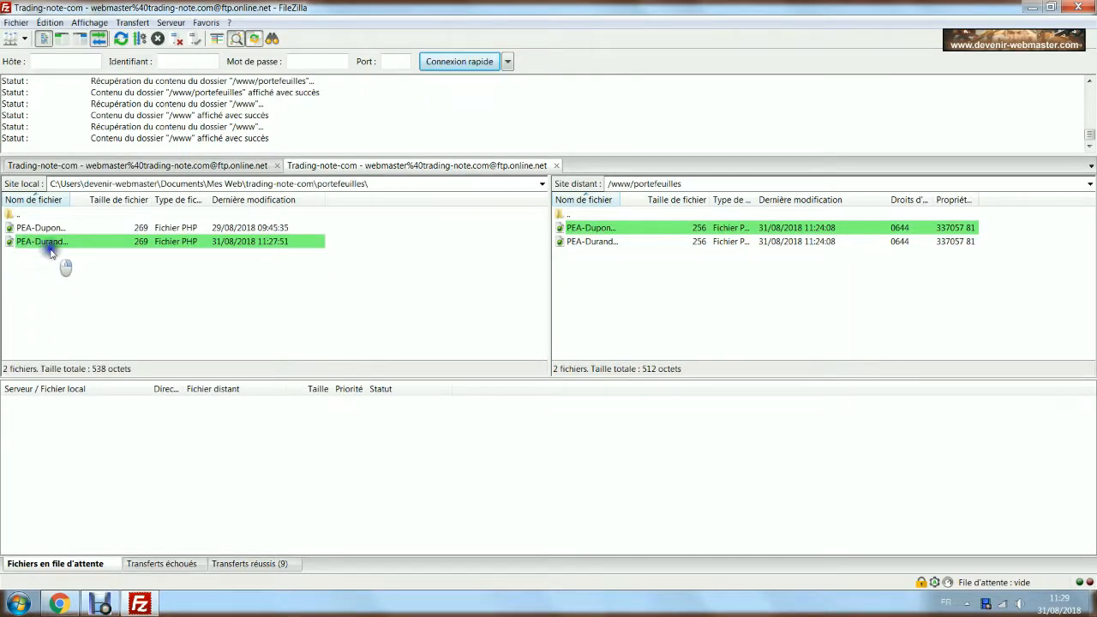
{"action": "double_click", "coordinate": [16, 213]}
{"action": "left_click", "coordinate": [26, 228]}
{"action": "left_click", "coordinate": [24, 229]}
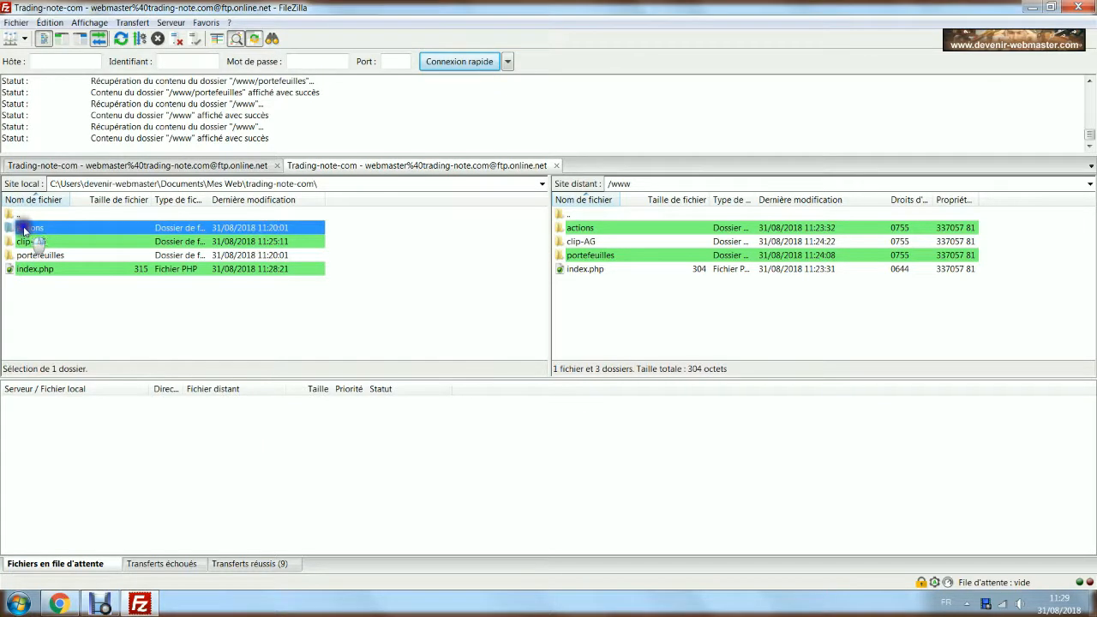
{"action": "double_click", "coordinate": [24, 229]}
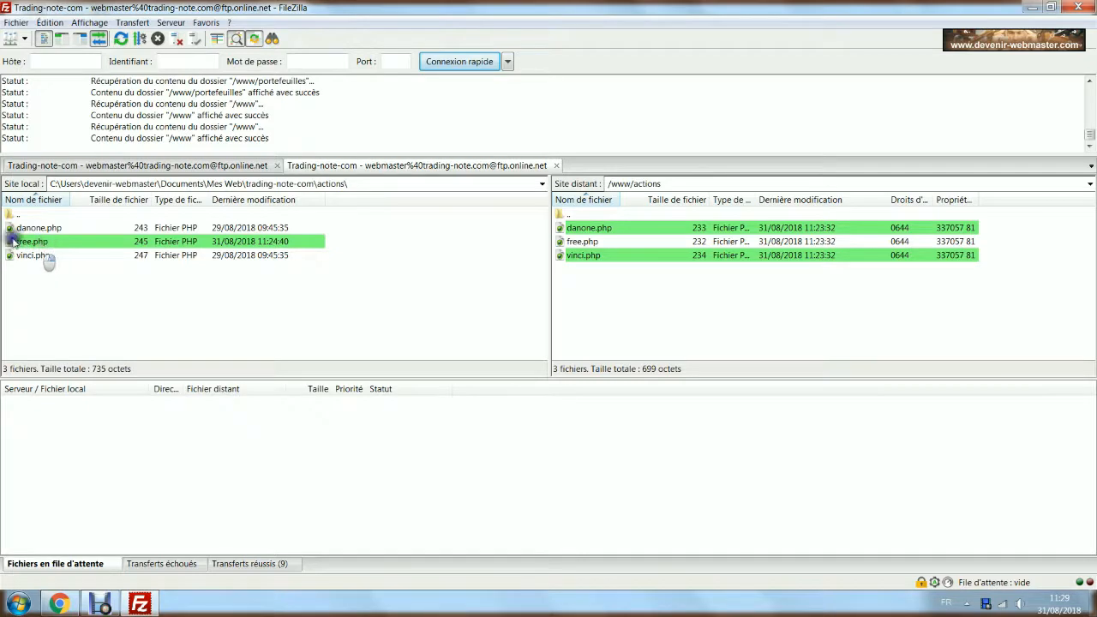
{"action": "double_click", "coordinate": [9, 213]}
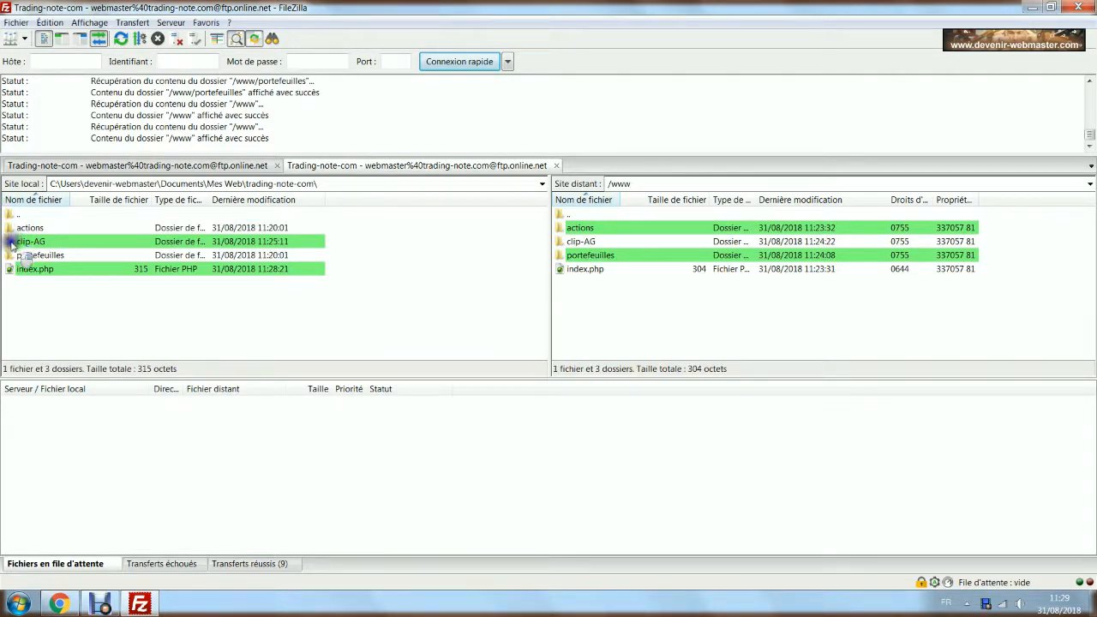
{"action": "left_click", "coordinate": [10, 244]}
{"action": "double_click", "coordinate": [10, 244]}
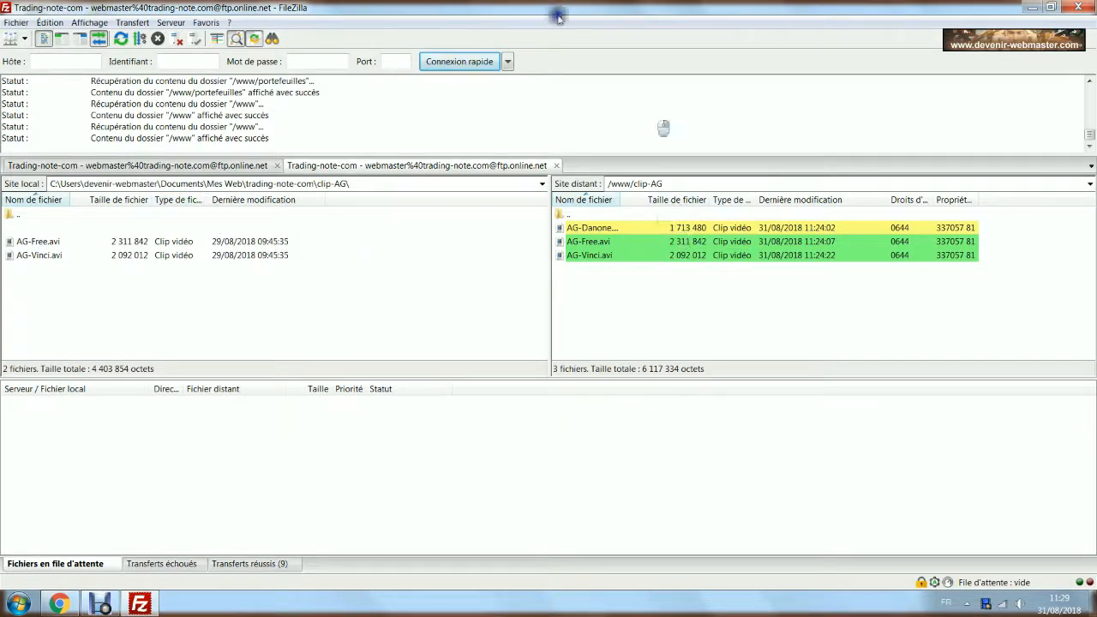
{"action": "double_click", "coordinate": [12, 216]}
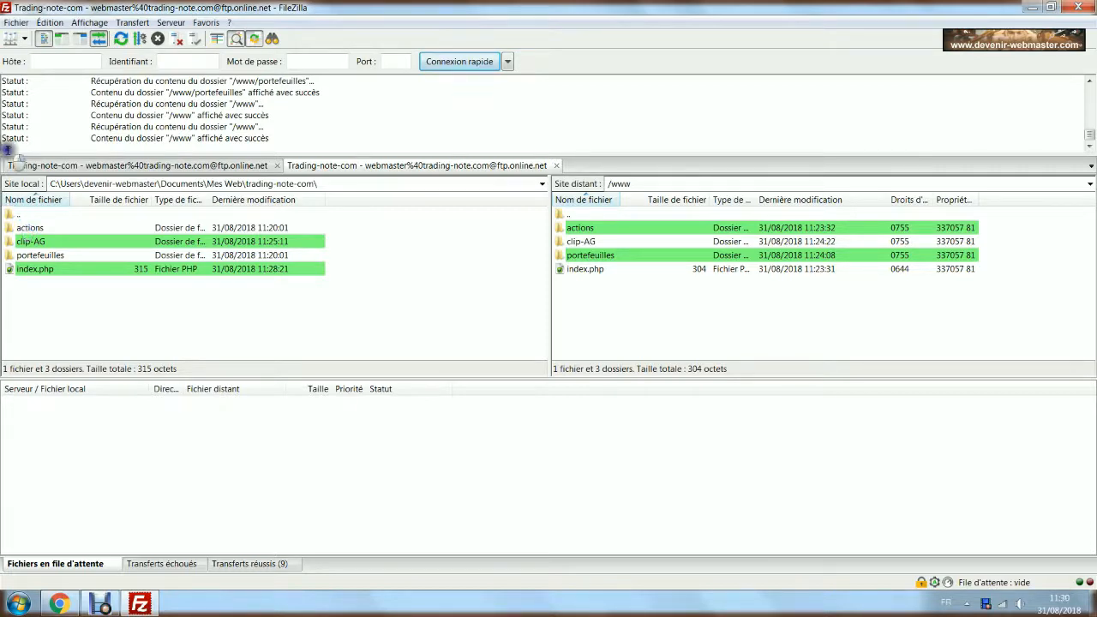
Check the default actions for existing files in the program settings, and close the settings without changes.
{"action": "left_click", "coordinate": [51, 23]}
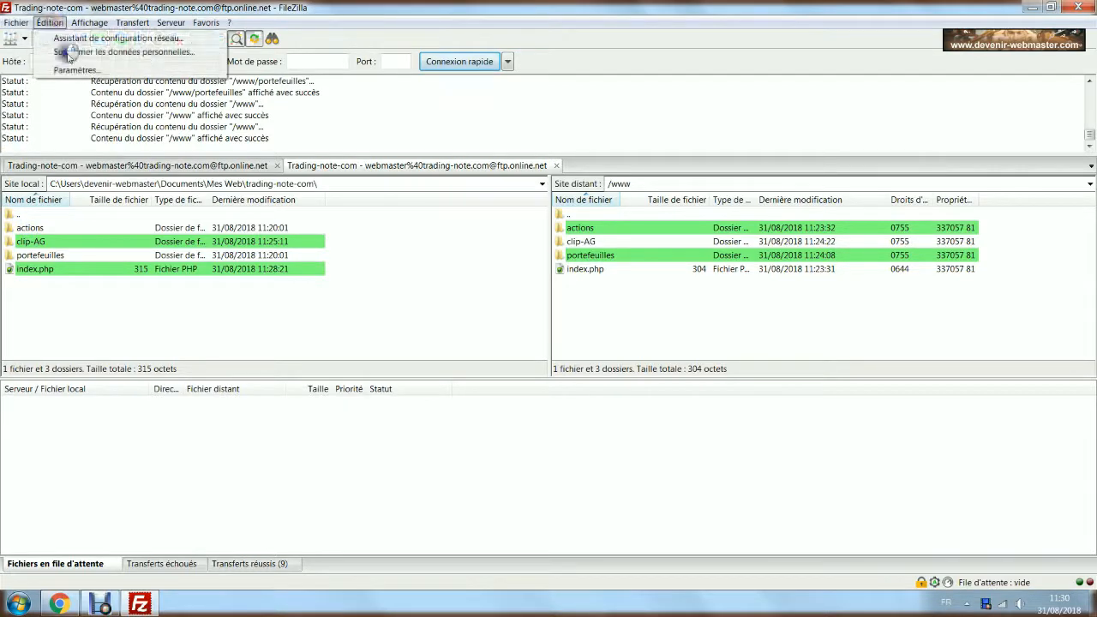
{"action": "left_click", "coordinate": [74, 66]}
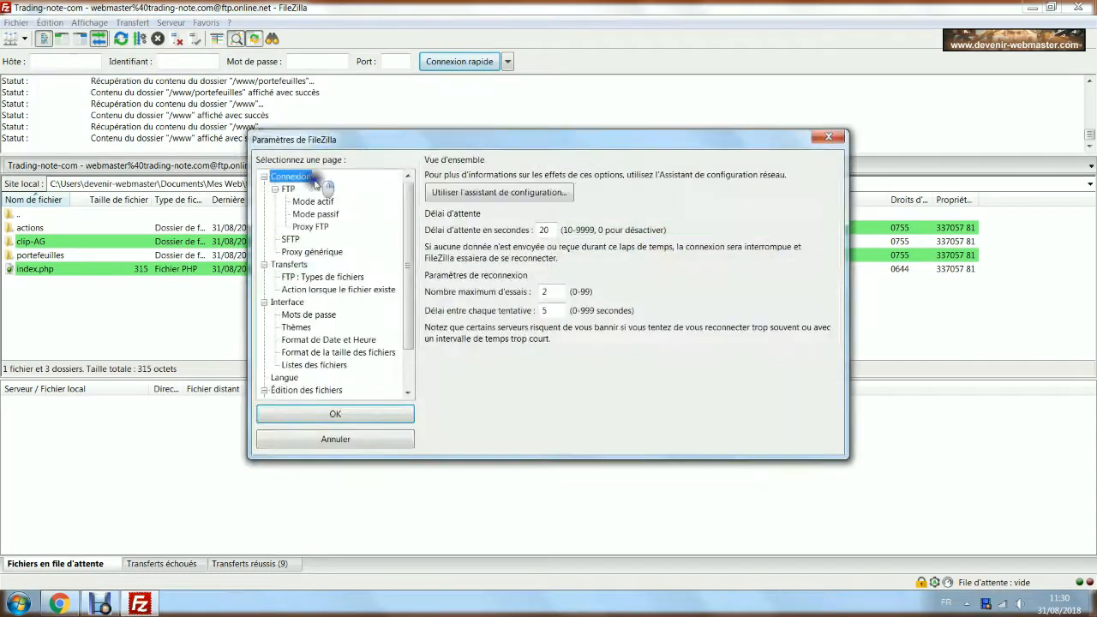
{"action": "left_click", "coordinate": [321, 290]}
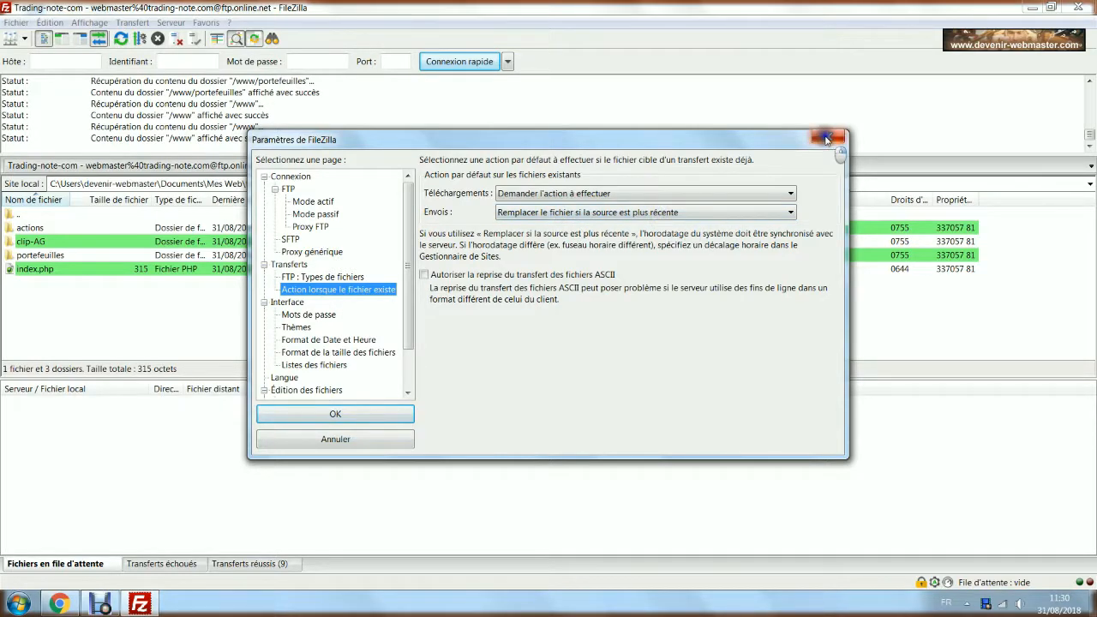
{"action": "left_click", "coordinate": [827, 136]}
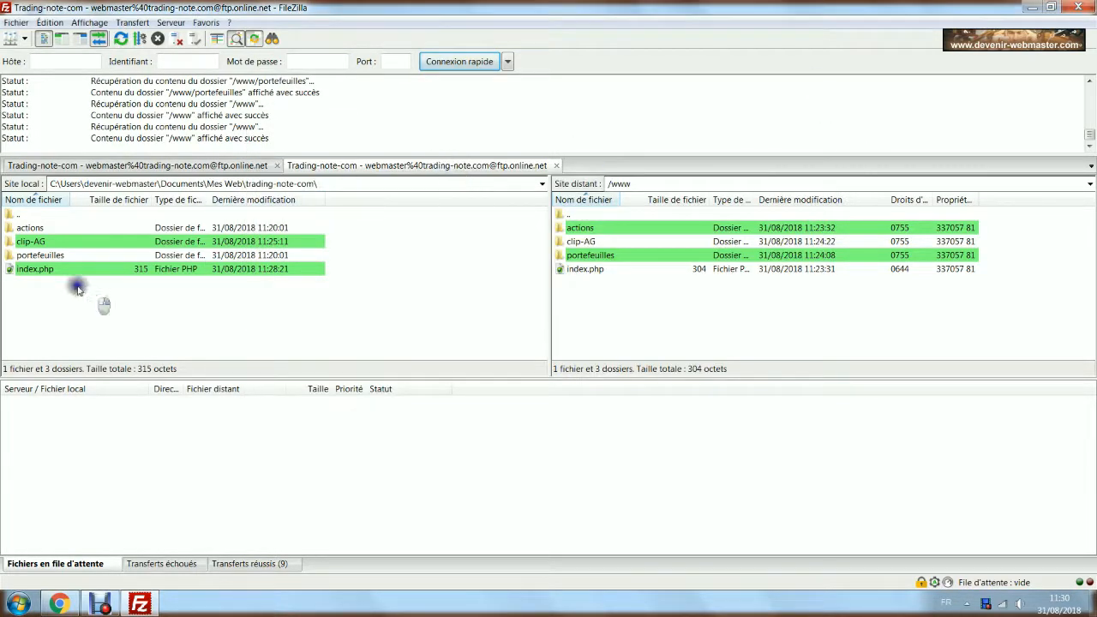
Add the local actions, clip-AG and portefeuilles folders and index.php to the transfer queue.
{"action": "left_click", "coordinate": [36, 228]}
{"action": "left_click", "coordinate": [40, 241], "text": "ctrl"}
{"action": "left_click", "coordinate": [43, 256], "text": "ctrl"}
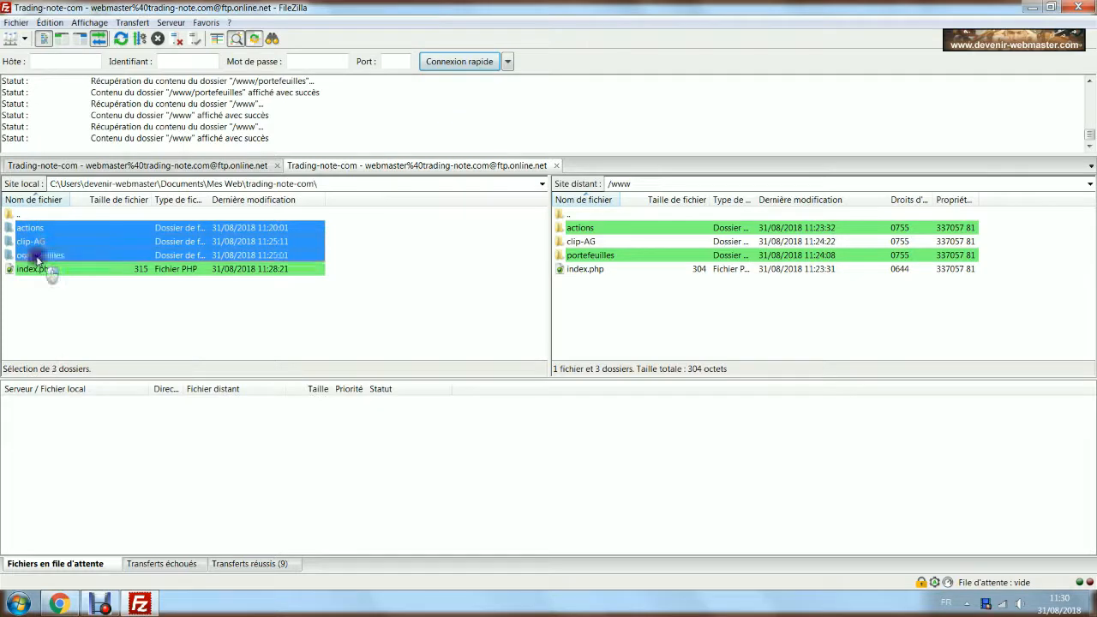
{"action": "left_click", "coordinate": [39, 269], "text": "ctrl"}
{"action": "right_click", "coordinate": [38, 269]}
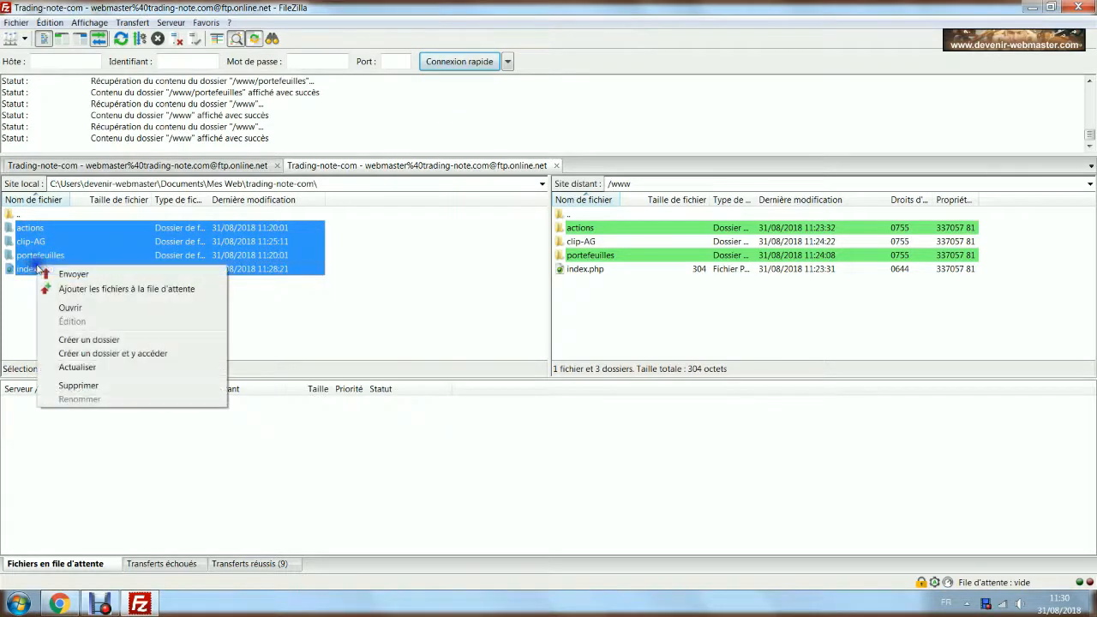
{"action": "left_click", "coordinate": [75, 290]}
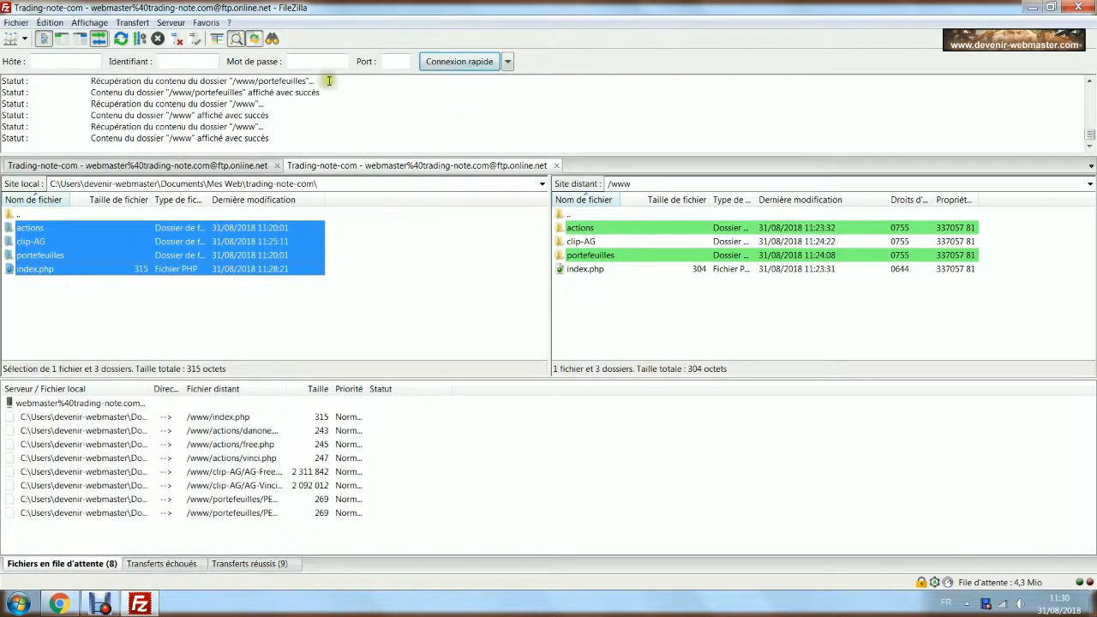
Process the transfer queue to upload the queued files, and clear the local selection.
{"action": "left_click", "coordinate": [146, 23]}
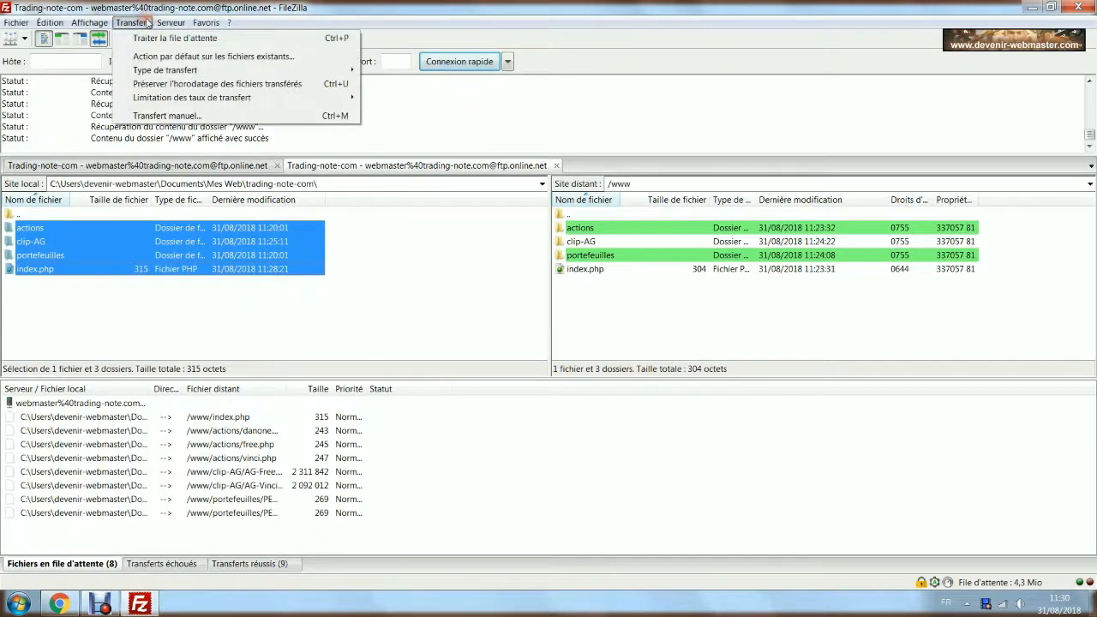
{"action": "left_click", "coordinate": [147, 38]}
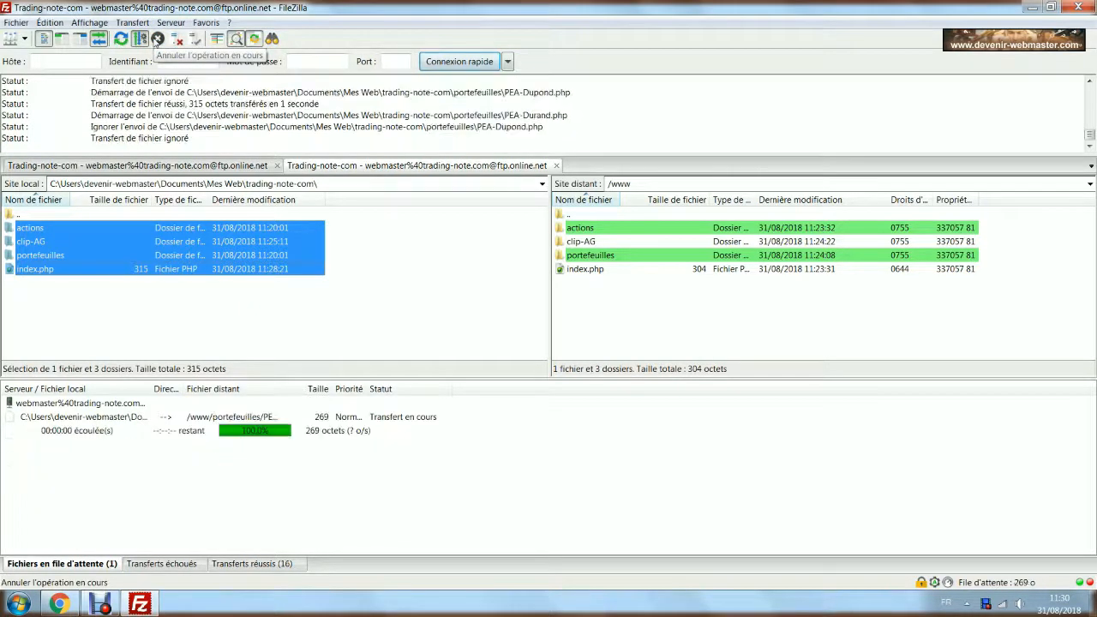
{"action": "left_click", "coordinate": [133, 313]}
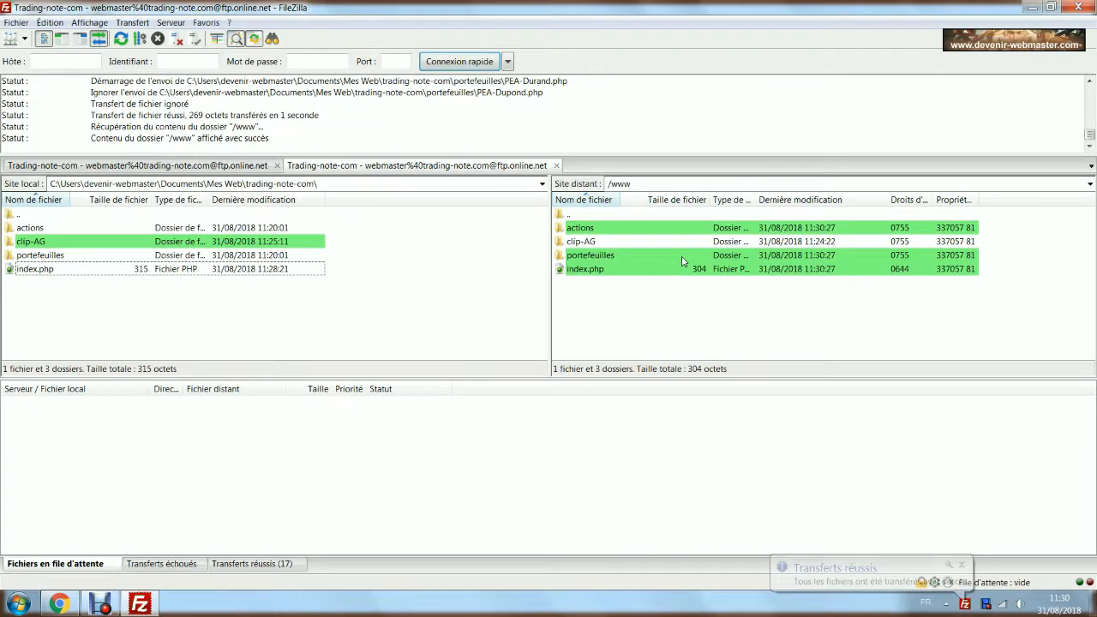
Delete AG-Danone.avi from /www/clip-AG on the server, and return to the /www folder.
{"action": "double_click", "coordinate": [67, 243]}
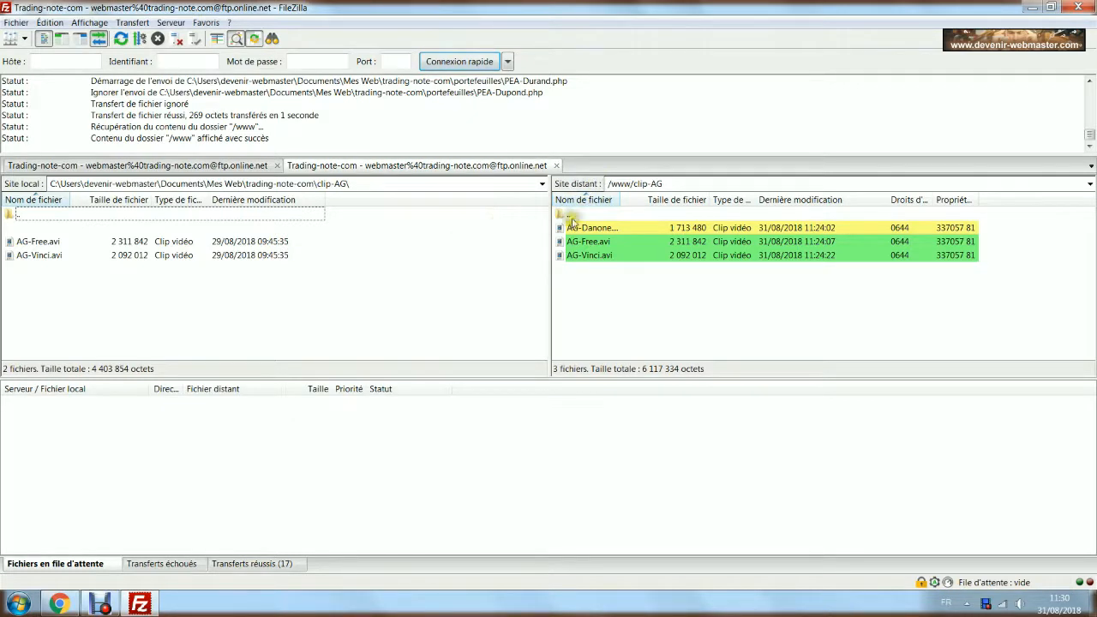
{"action": "left_click", "coordinate": [637, 228]}
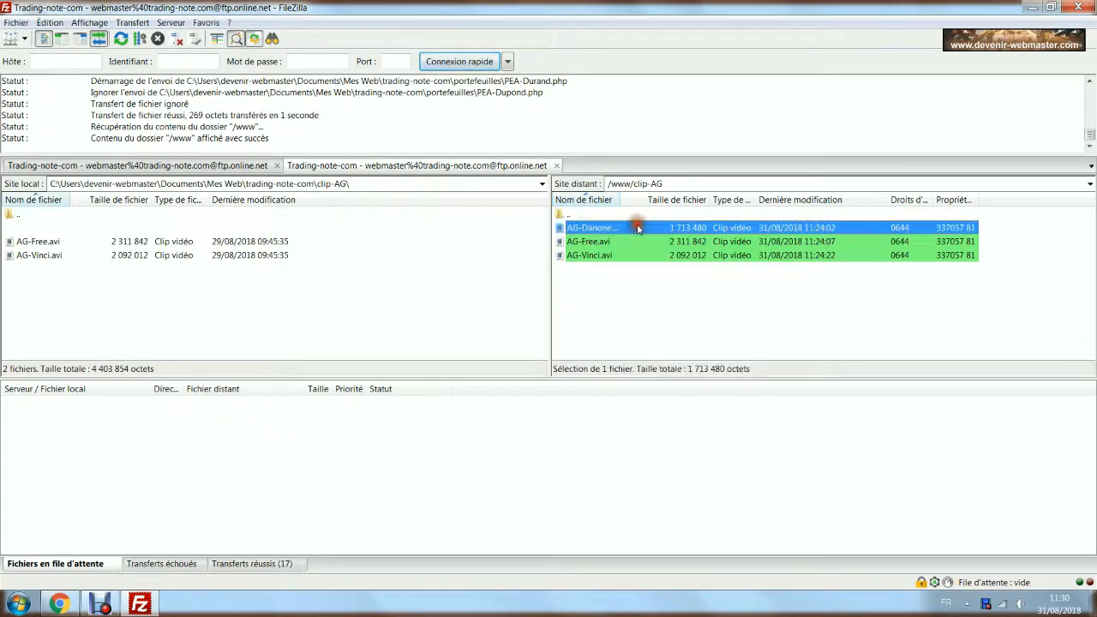
{"action": "right_click", "coordinate": [638, 228]}
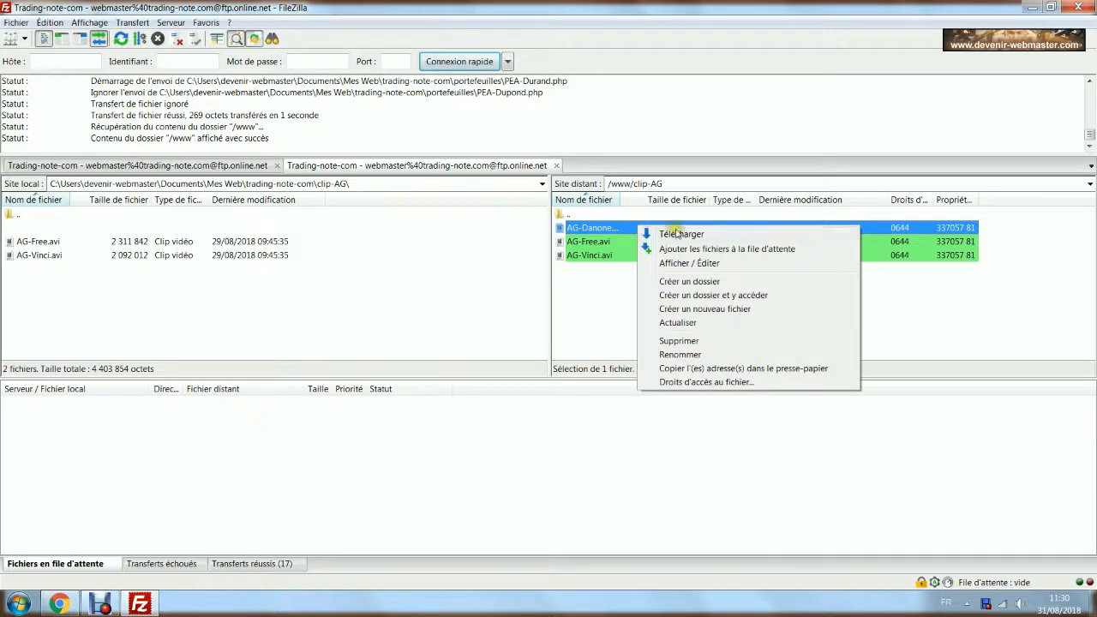
{"action": "left_click", "coordinate": [679, 341]}
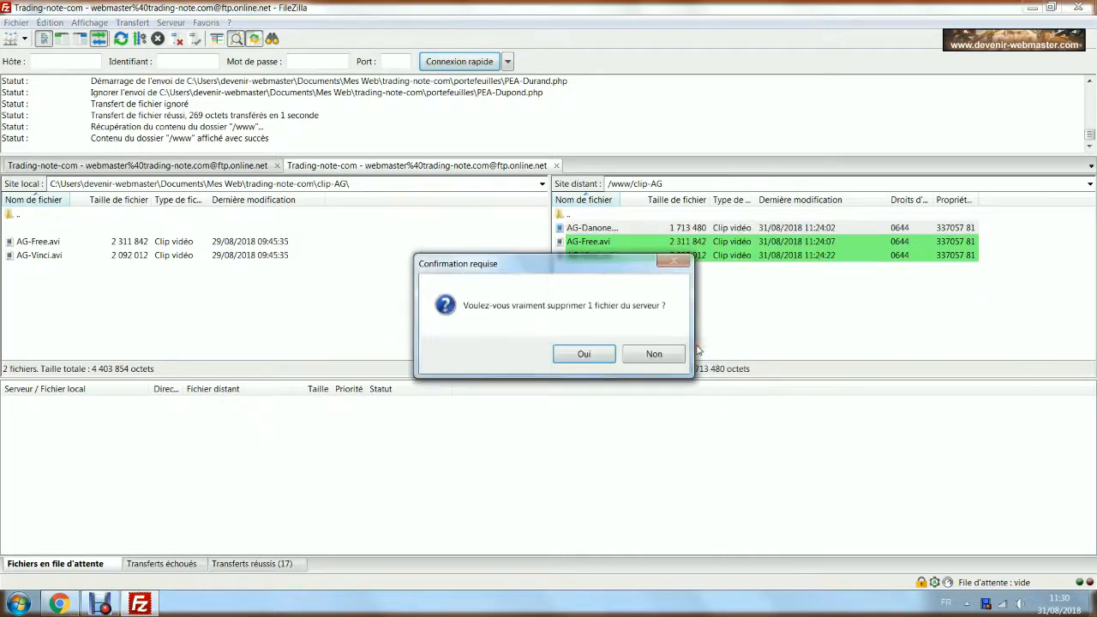
{"action": "left_click", "coordinate": [582, 352]}
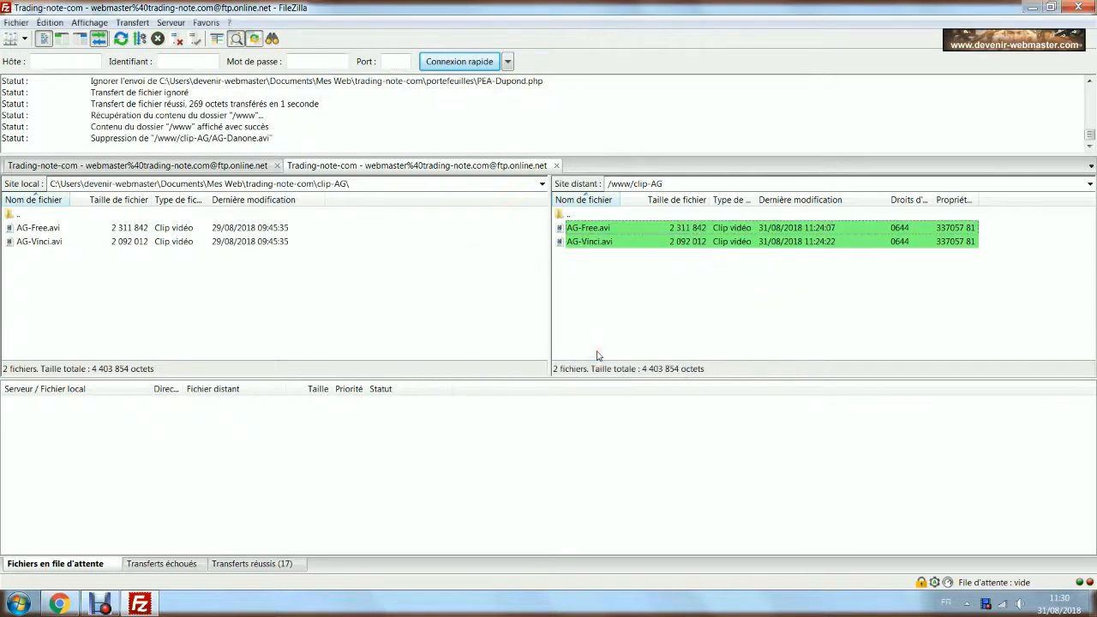
{"action": "double_click", "coordinate": [558, 216]}
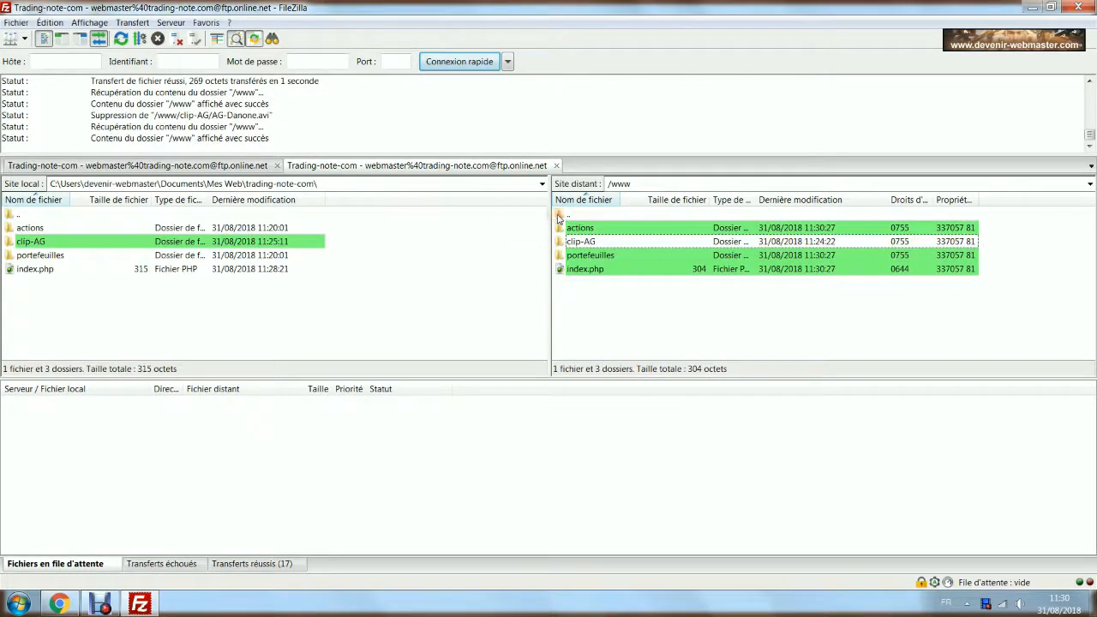